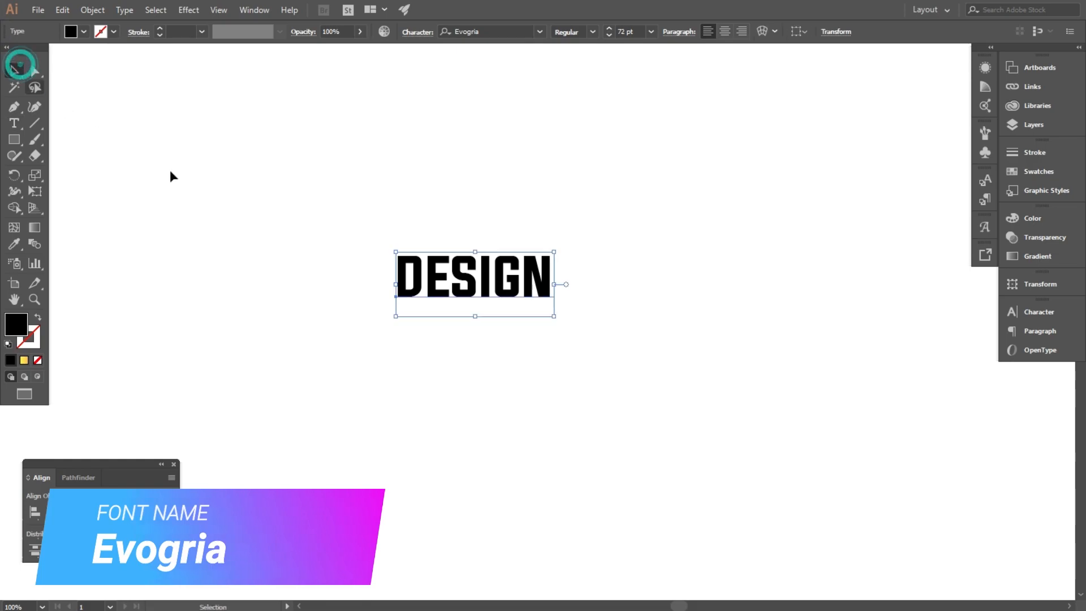
# Scale the DESIGN text up to about 275 pt and move it above the artboard
pyautogui.moveTo(557, 284); pyautogui.dragTo(775, 340)
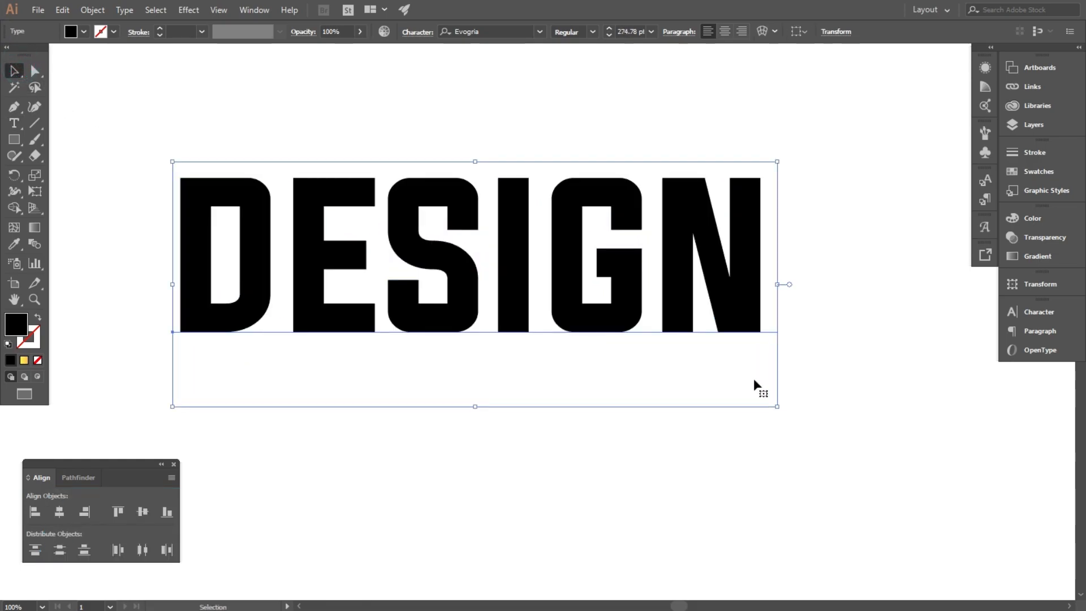
pyautogui.click(681, 444)
pyautogui.scroll(-1, 684, 441)
pyautogui.scroll(-1, 565, 413)
pyautogui.moveTo(490, 370); pyautogui.dragTo(453, 195)
pyautogui.click(256, 242)
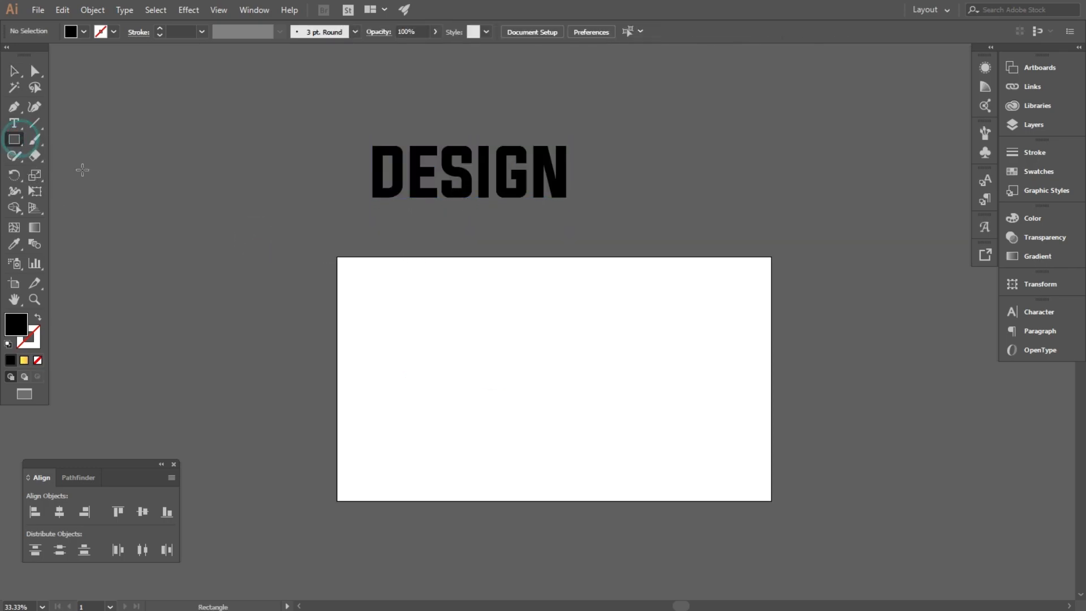
# Draw a 1920 × 1080 px rectangle covering the artboard and fill it with pink #C11E68
pyautogui.moveTo(338, 258); pyautogui.dragTo(771, 500)
pyautogui.click(20, 68)
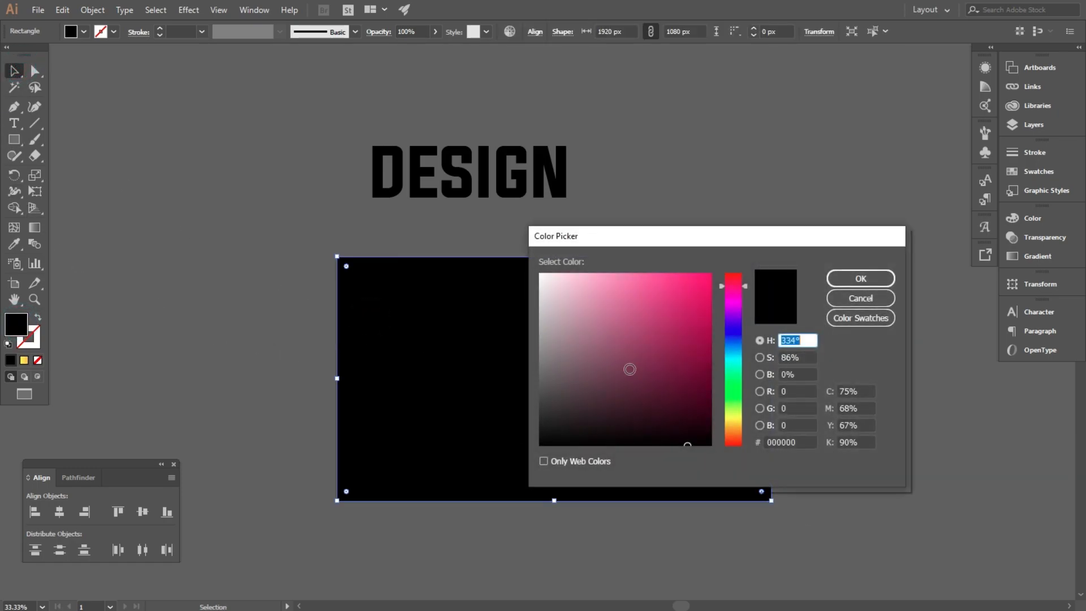
pyautogui.click(685, 313)
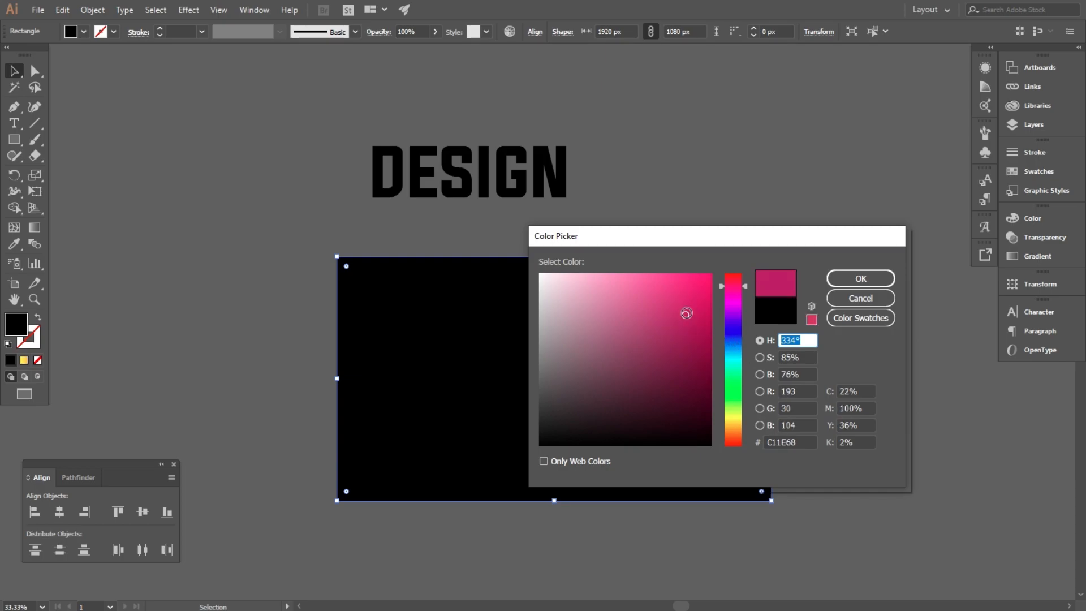
pyautogui.click(874, 277)
pyautogui.click(759, 189)
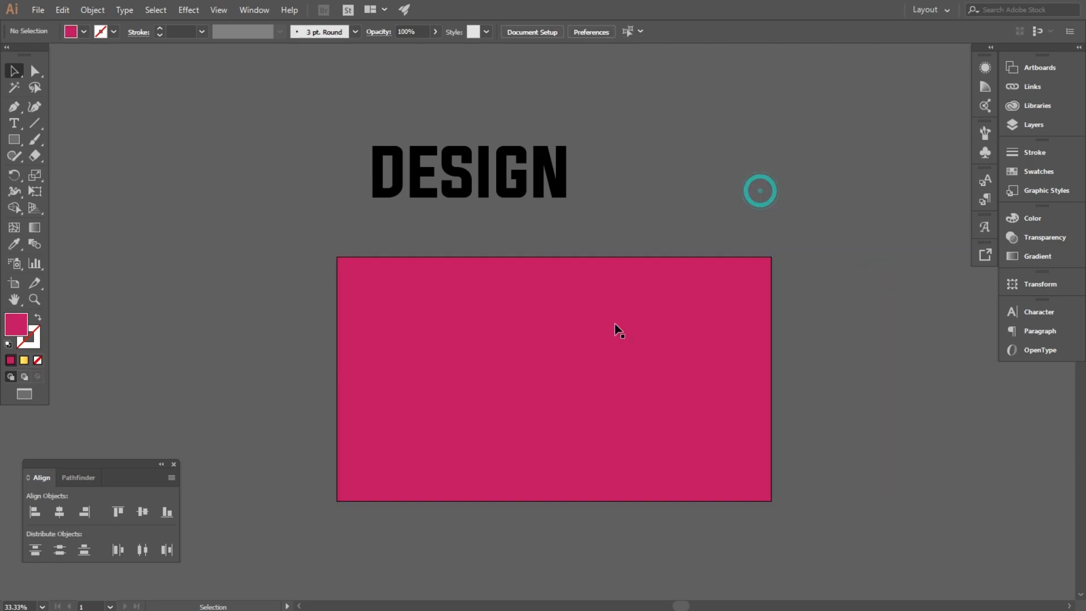
# Send the pink background rectangle to the back and lock it
pyautogui.rightClick(616, 333)
pyautogui.click(682, 199)
pyautogui.click(688, 295)
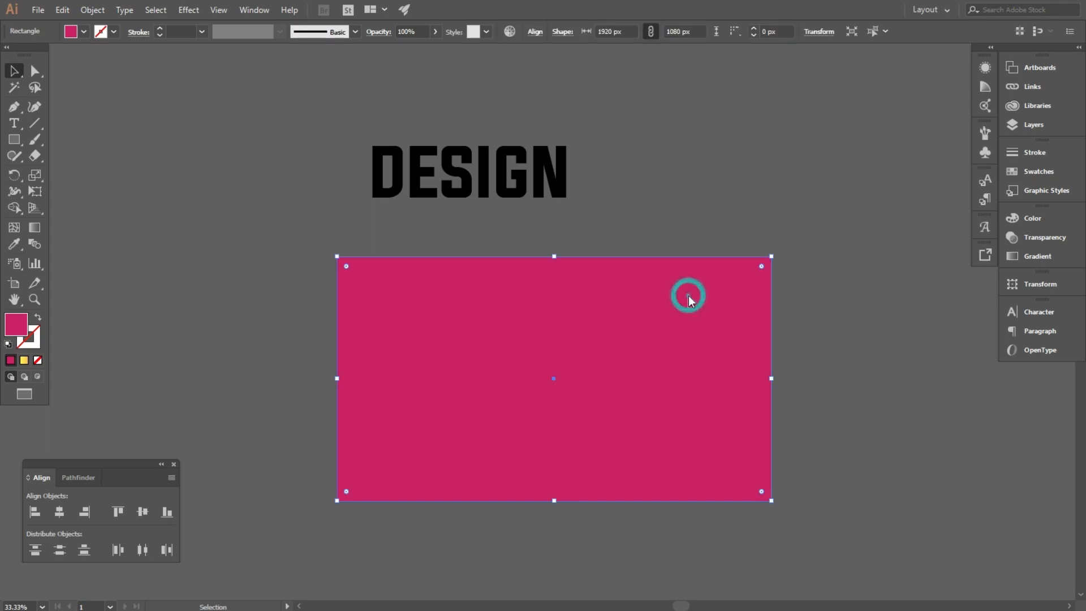
pyautogui.rightClick(688, 295)
pyautogui.moveTo(730, 507)
pyautogui.click(885, 552)
pyautogui.click(880, 398)
pyautogui.click(660, 365)
pyautogui.click(92, 10)
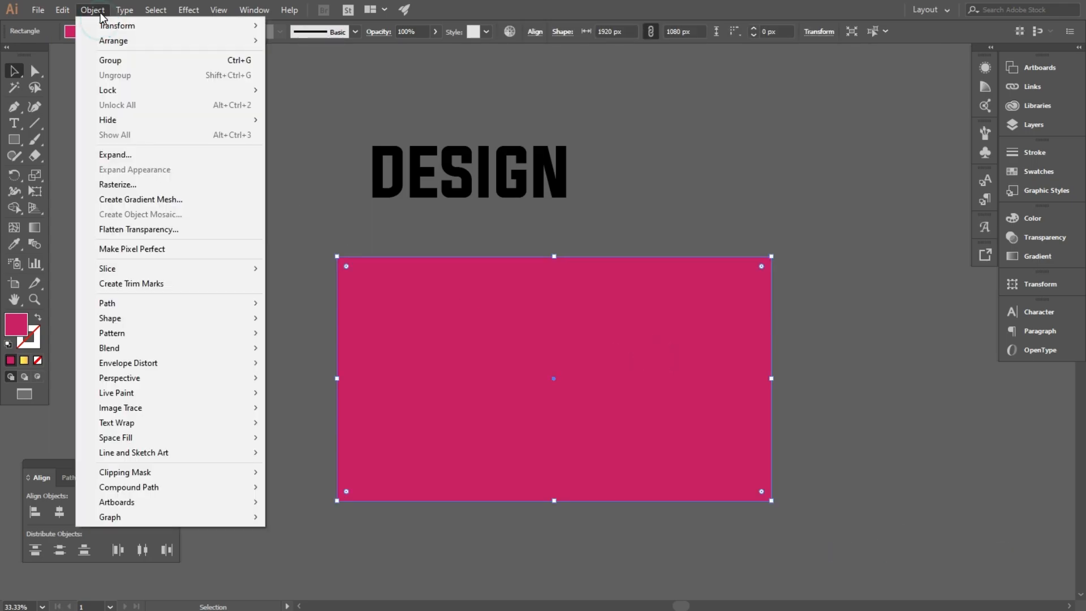
pyautogui.moveTo(113, 90)
pyautogui.click(277, 89)
pyautogui.click(640, 187)
# Move the DESIGN text onto the pink background and paste a copy of it in front
pyautogui.moveTo(515, 177); pyautogui.dragTo(586, 329)
pyautogui.scroll(2, 571, 419)
pyautogui.click(67, 11)
pyautogui.click(83, 75)
pyautogui.click(62, 11)
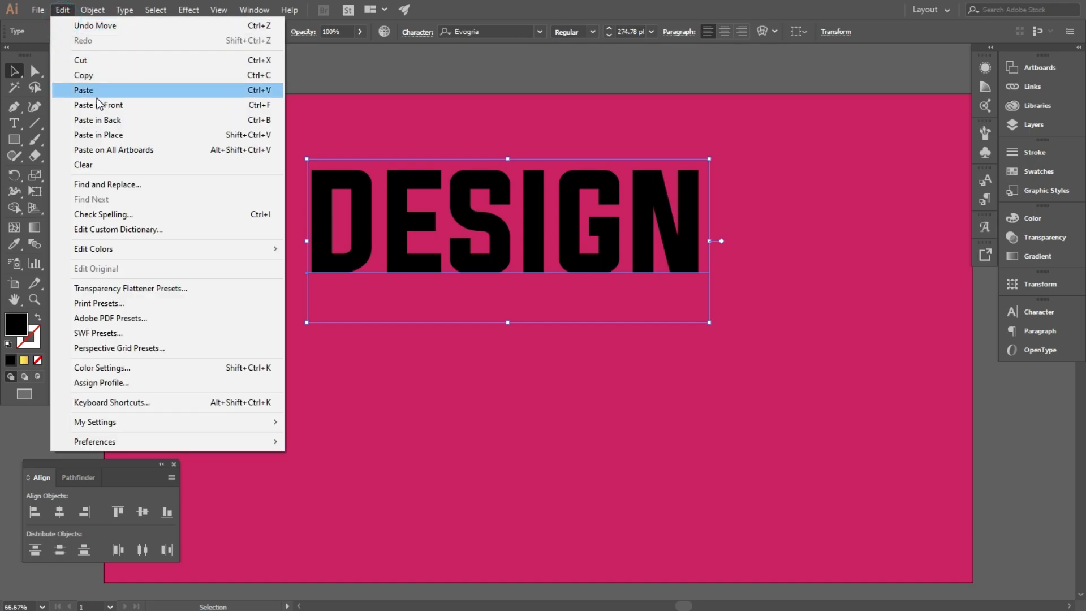
pyautogui.click(92, 104)
# Place the pasted DESIGN copy below the original text on the pink background
pyautogui.click(303, 388)
pyautogui.moveTo(393, 234); pyautogui.dragTo(420, 417)
pyautogui.click(766, 373)
pyautogui.click(638, 367)
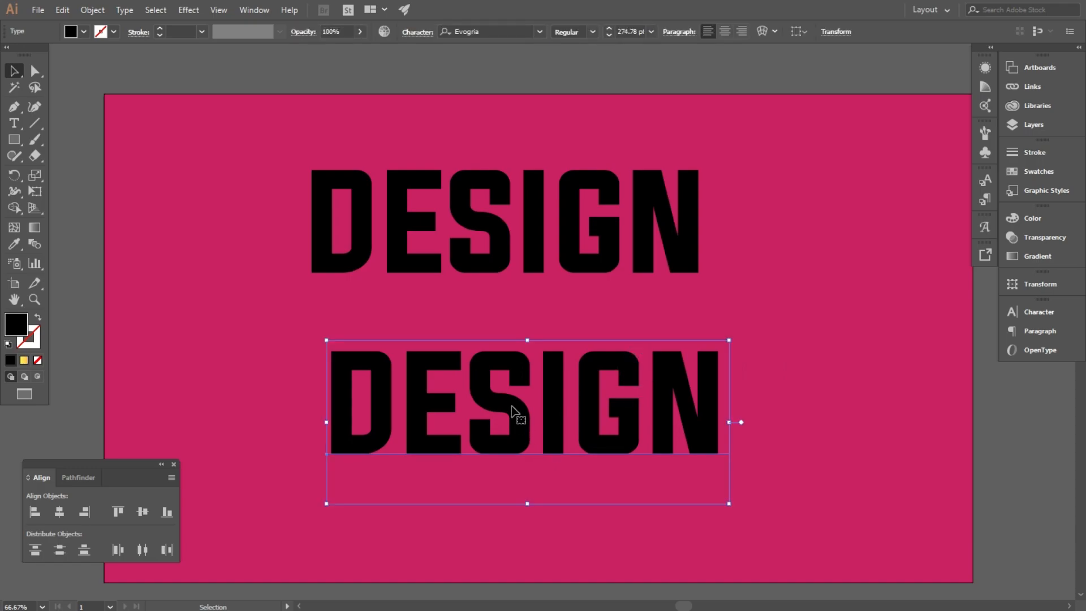
# Convert both DESIGN texts to outlines
pyautogui.scroll(-1, 512, 411)
pyautogui.moveTo(224, 150); pyautogui.dragTo(504, 376)
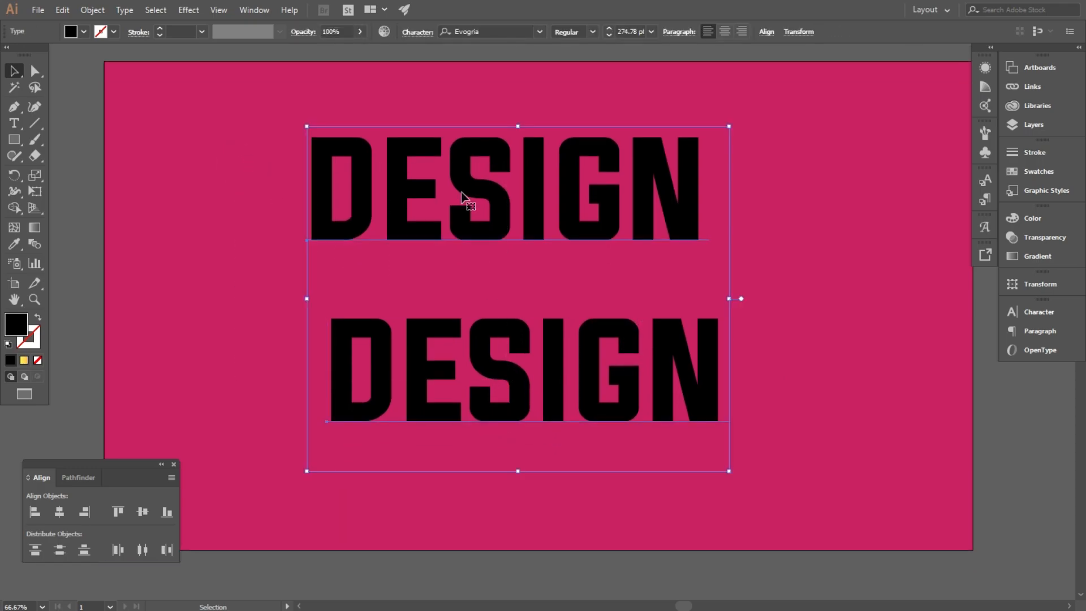
pyautogui.rightClick(462, 190)
pyautogui.click(563, 283)
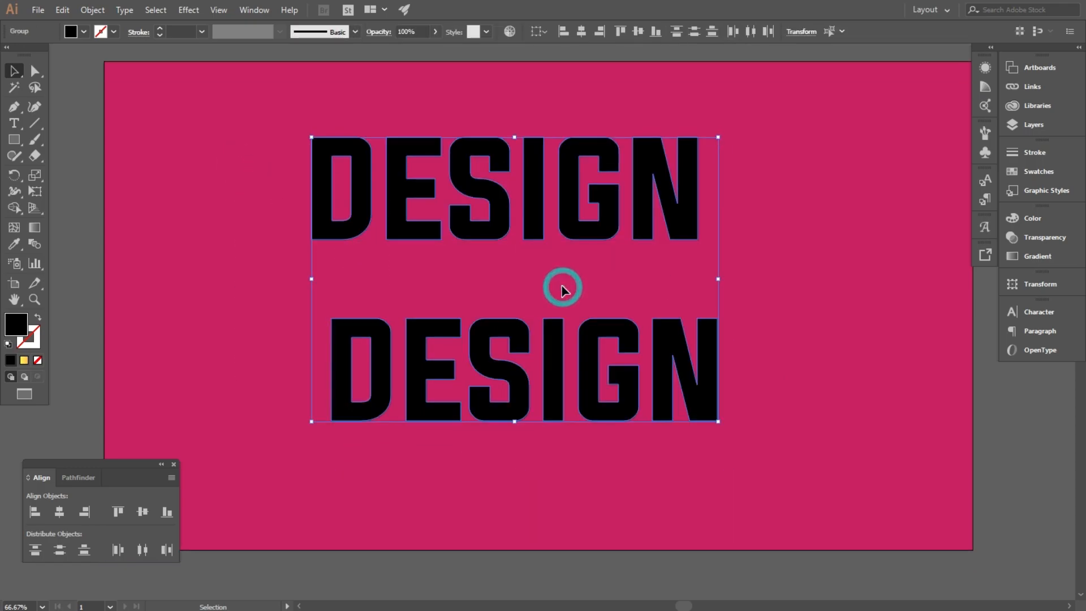
pyautogui.click(756, 249)
# Scale the lower DESIGN outlines down to about 725 × 192 px
pyautogui.click(603, 322)
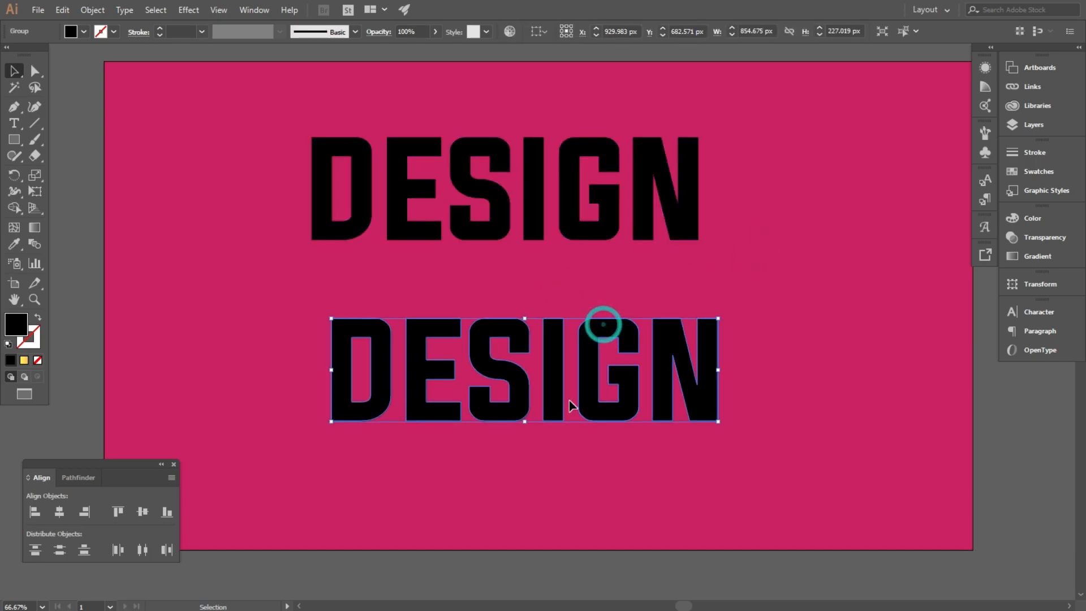
pyautogui.hotkey('ctrl', '=')
pyautogui.hotkey('ctrl', '=')
pyautogui.moveTo(902, 217); pyautogui.dragTo(837, 233)
pyautogui.click(710, 174)
pyautogui.hotkey('ctrl', '-')
pyautogui.hotkey('ctrl', '-')
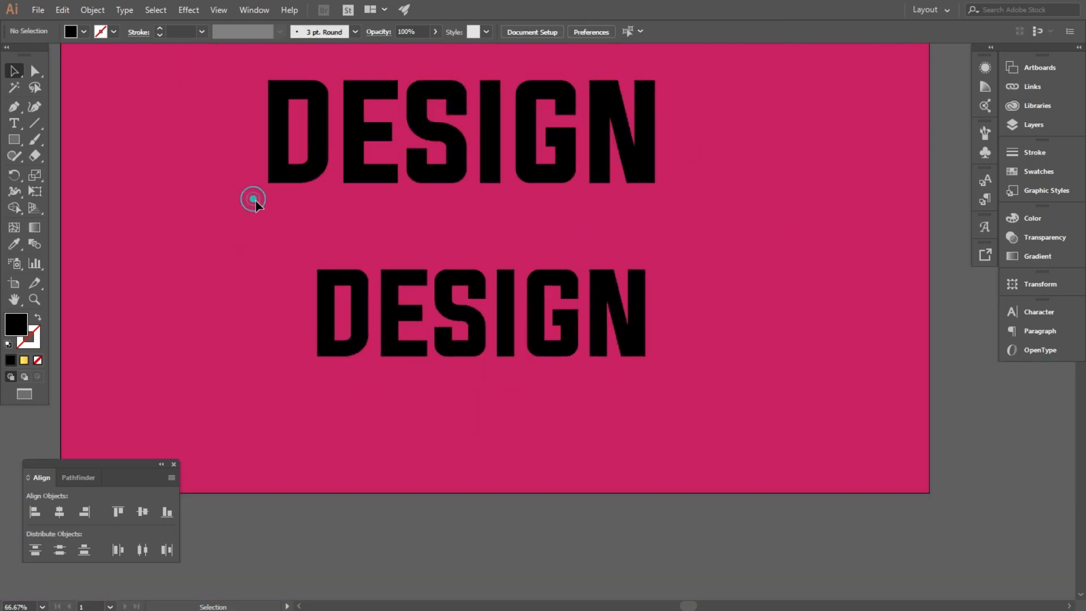
# Fill the upper DESIGN with dark orange #D65C18 and shift it slightly downward
pyautogui.click(280, 182)
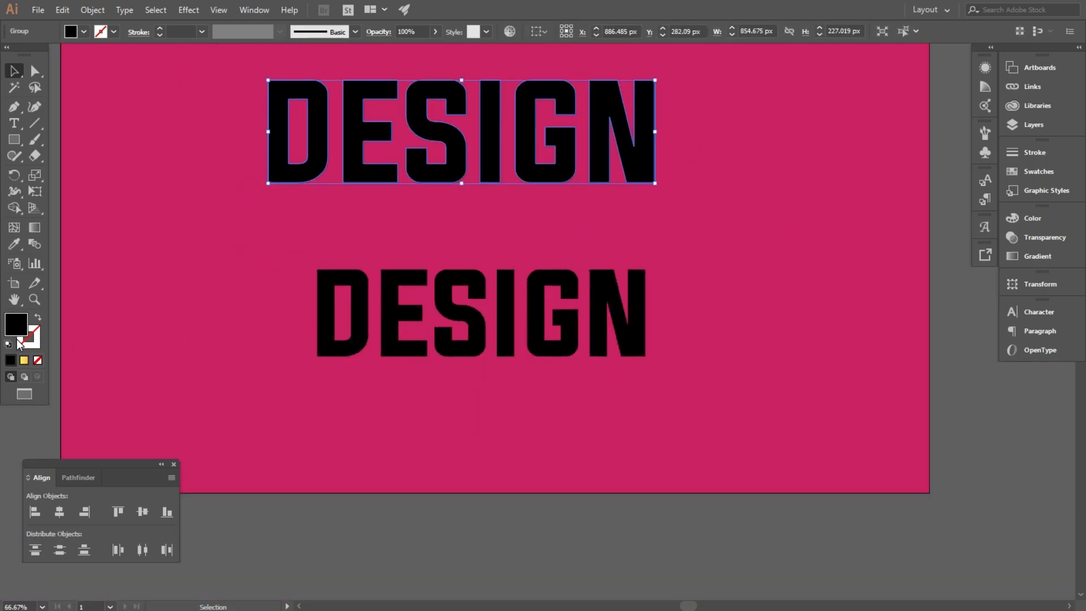
pyautogui.click(37, 360)
pyautogui.doubleClick(15, 324)
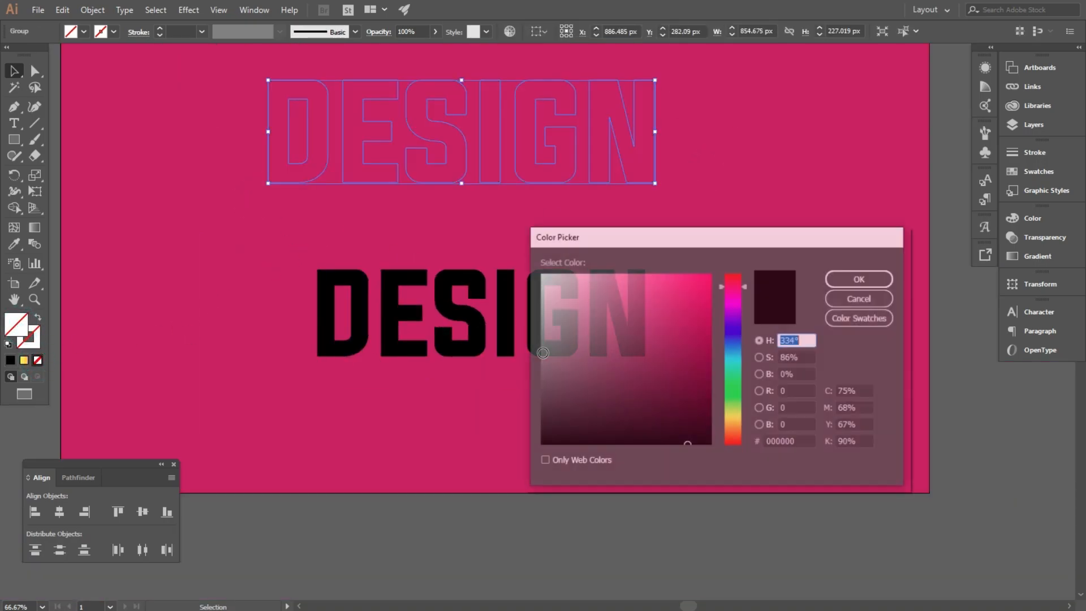
pyautogui.moveTo(732, 374); pyautogui.dragTo(734, 438)
pyautogui.moveTo(701, 304); pyautogui.dragTo(696, 276)
pyautogui.moveTo(735, 421); pyautogui.dragTo(737, 437)
pyautogui.moveTo(708, 307)
pyautogui.mouseDown()
pyautogui.moveTo(699, 284)
pyautogui.moveTo(693, 296)
pyautogui.mouseUp()
pyautogui.click(861, 278)
pyautogui.click(776, 238)
pyautogui.moveTo(360, 169); pyautogui.dragTo(357, 194)
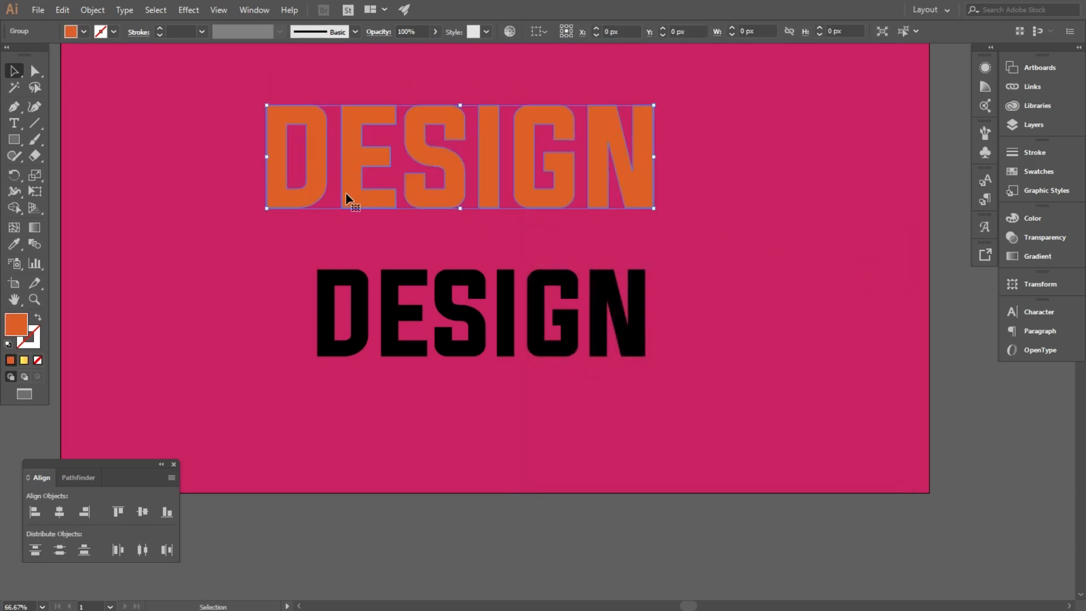
# Fill the lower DESIGN with the preset white-to-black linear gradient
pyautogui.click(324, 305)
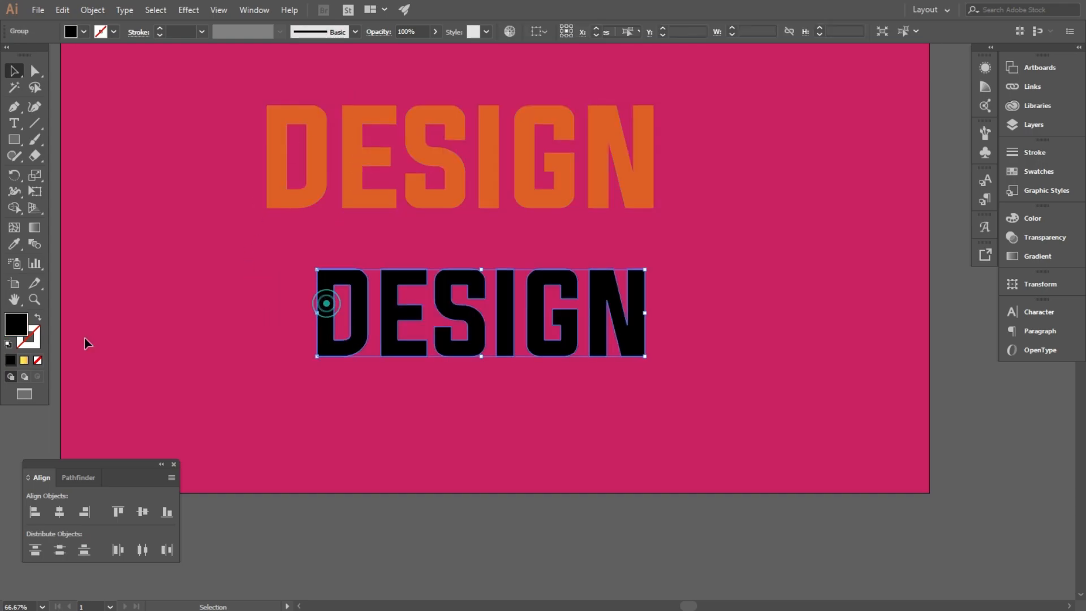
pyautogui.click(26, 362)
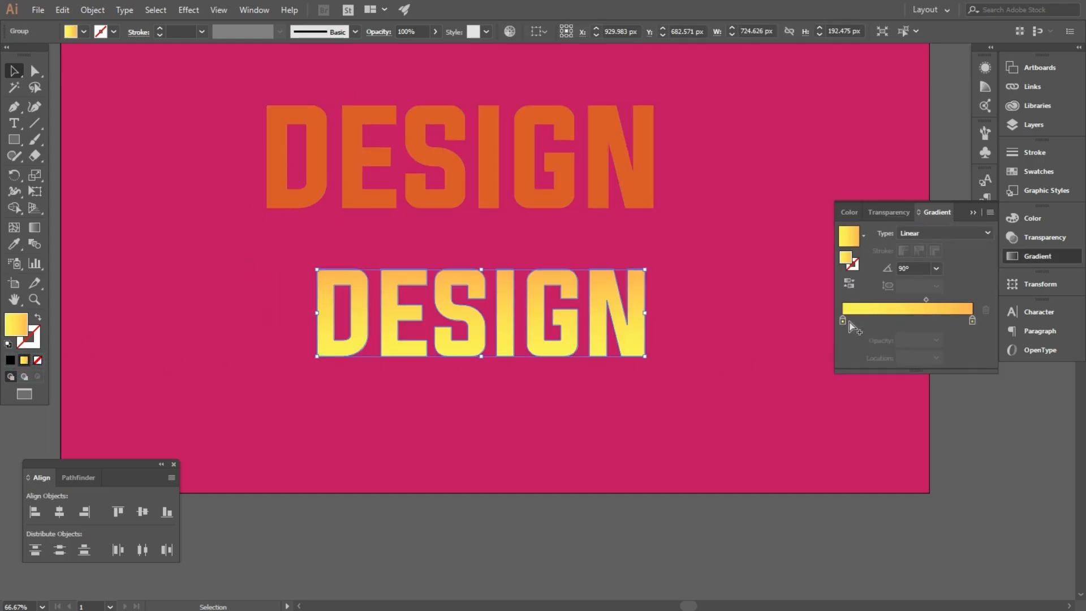
pyautogui.click(906, 234)
pyautogui.click(906, 234)
pyautogui.click(863, 242)
pyautogui.click(798, 256)
# Recolor the lower DESIGN's gradient with a yellow swatch at the start stop and a light orange swatch at the end stop
pyautogui.click(843, 322)
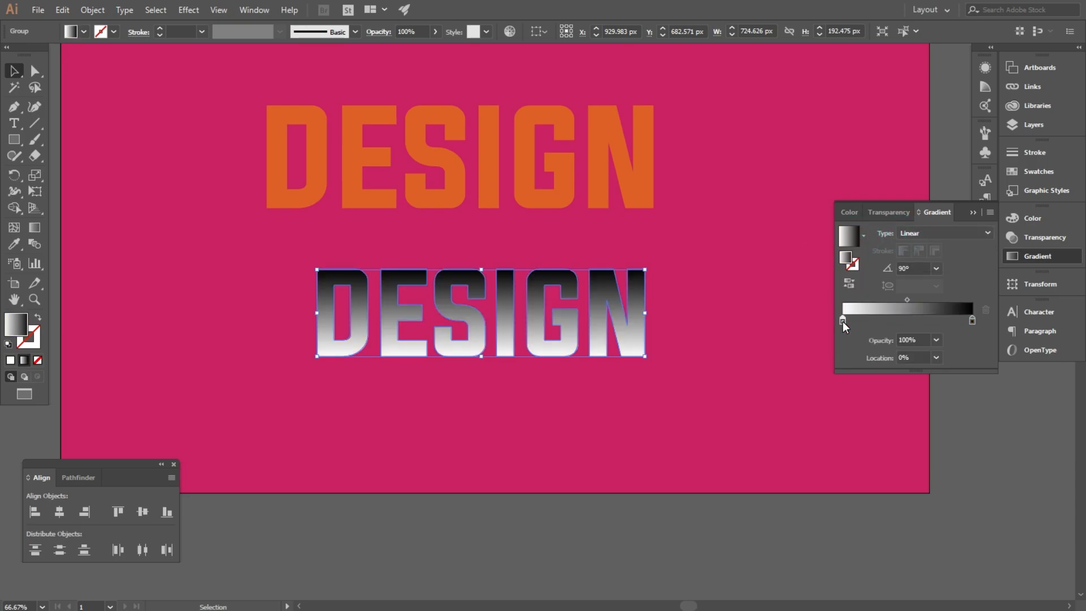
pyautogui.doubleClick(843, 321)
pyautogui.click(939, 364)
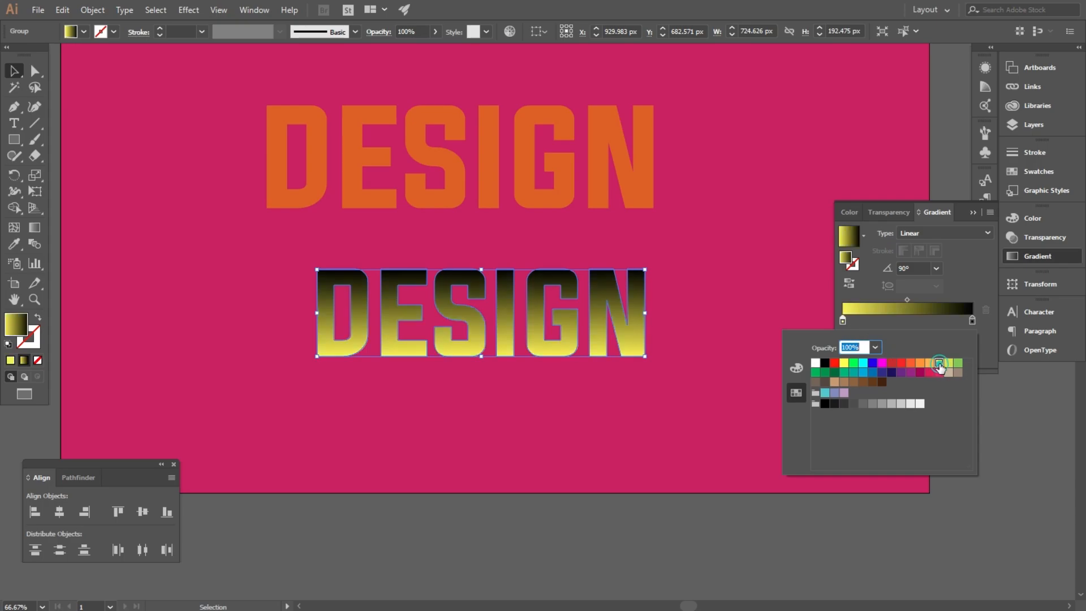
pyautogui.click(973, 321)
pyautogui.doubleClick(973, 321)
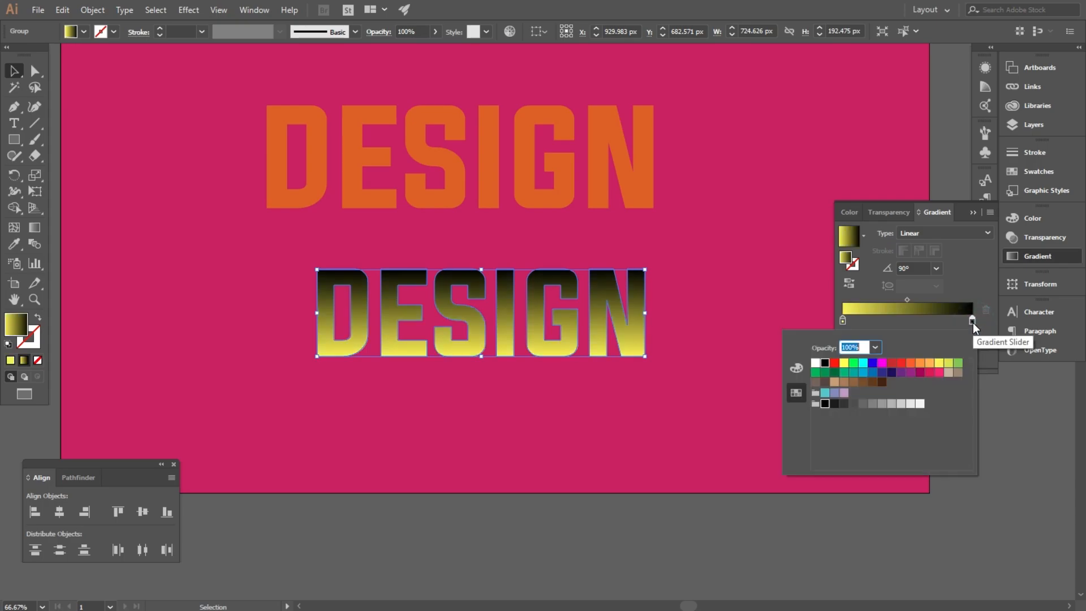
pyautogui.click(929, 364)
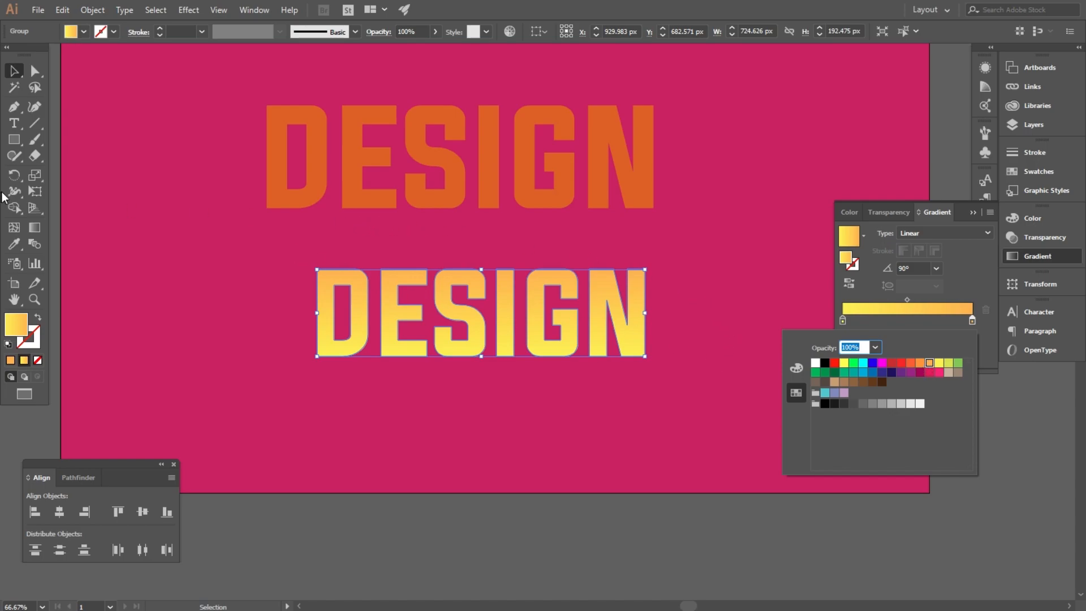
# Shift the midpoint between the two gradient colors to a location of about 57%
pyautogui.click(906, 300)
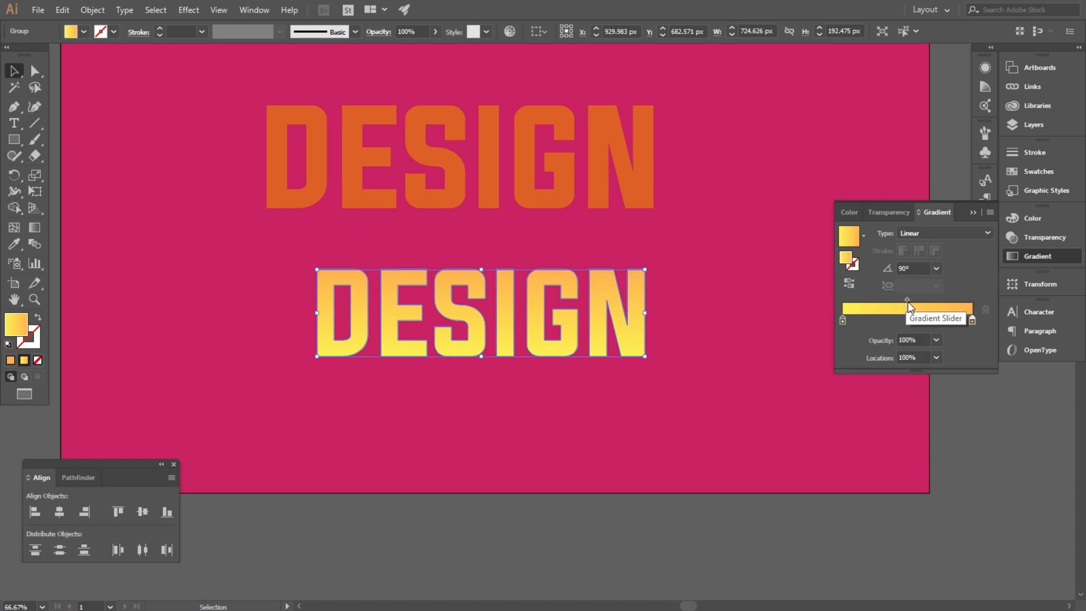
pyautogui.moveTo(908, 300); pyautogui.dragTo(918, 300)
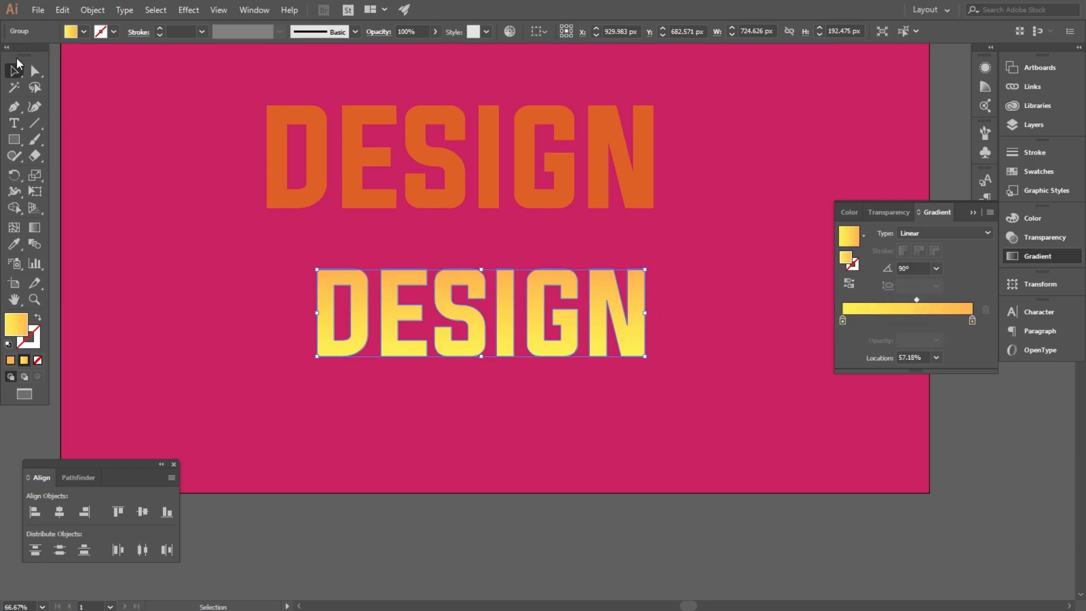
pyautogui.click(159, 156)
# Change the upper DESIGN's fill to a brighter orange, #FF8429
pyautogui.click(270, 135)
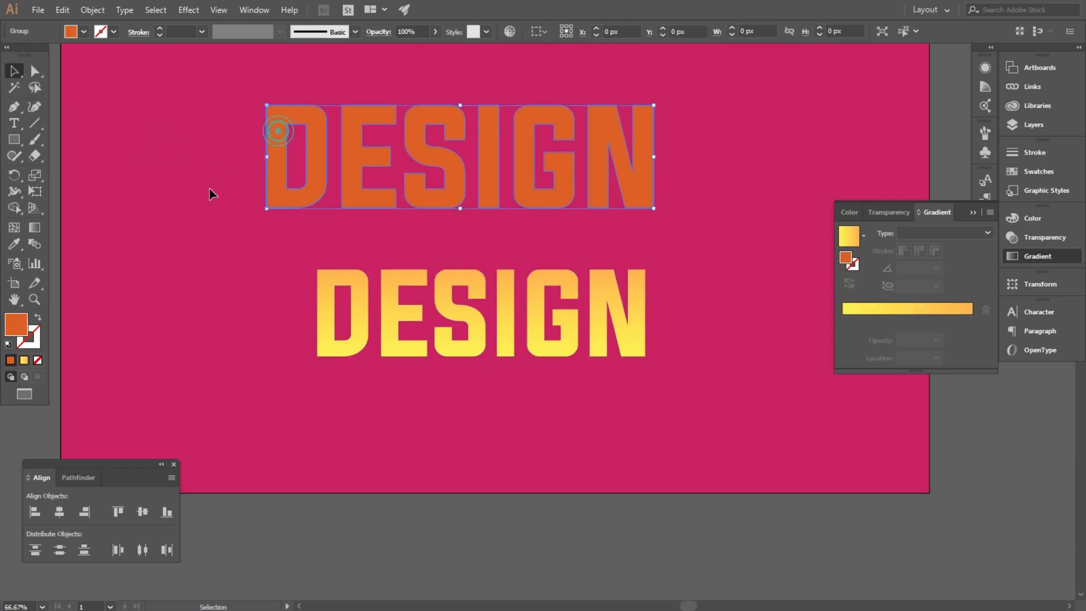
pyautogui.doubleClick(17, 325)
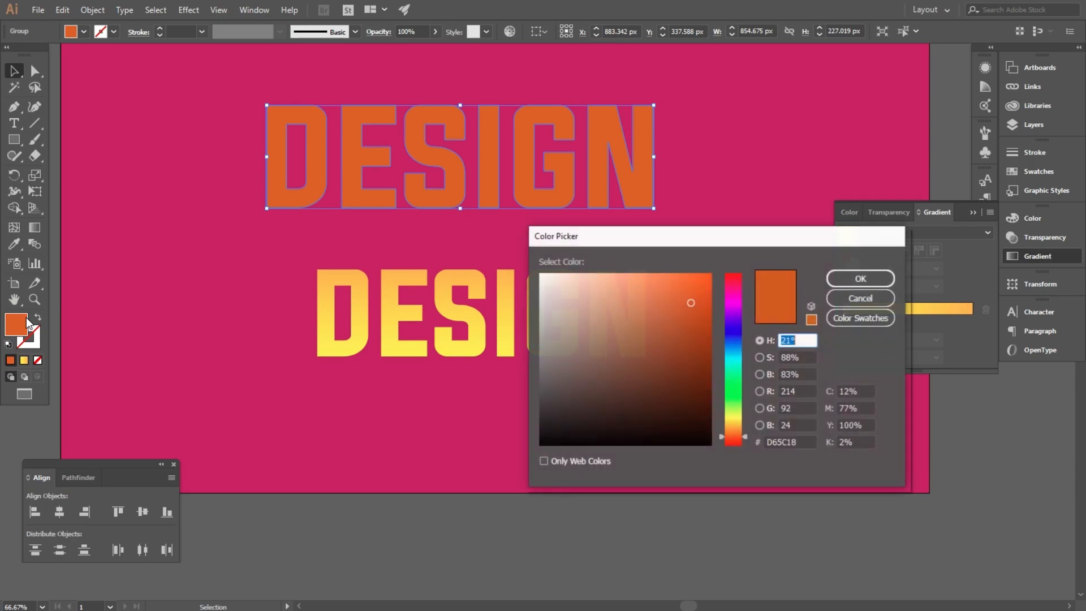
pyautogui.moveTo(694, 300); pyautogui.dragTo(685, 278)
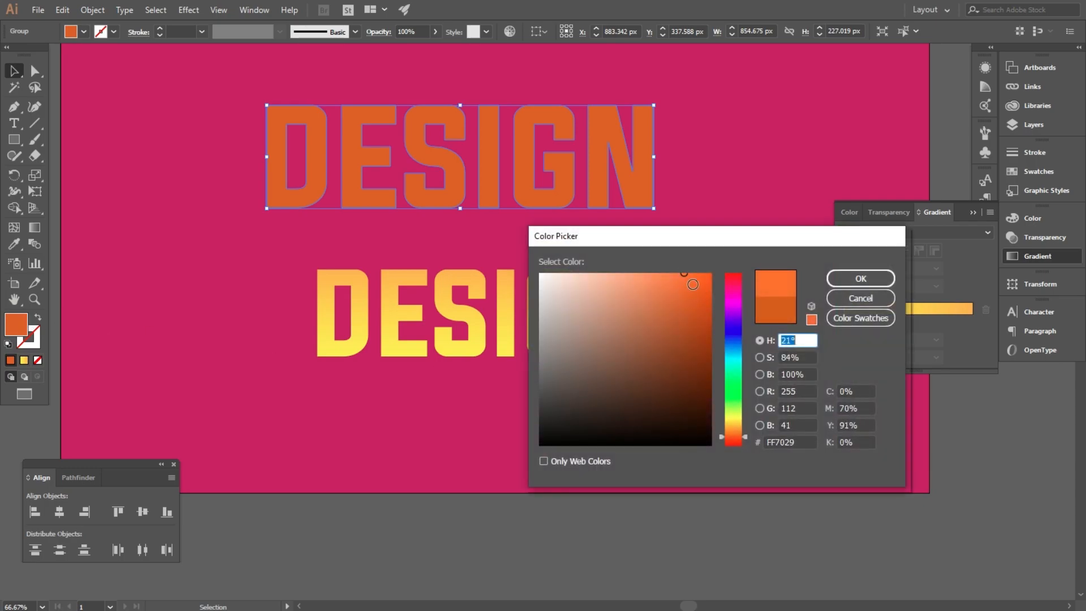
pyautogui.moveTo(736, 436); pyautogui.dragTo(739, 434)
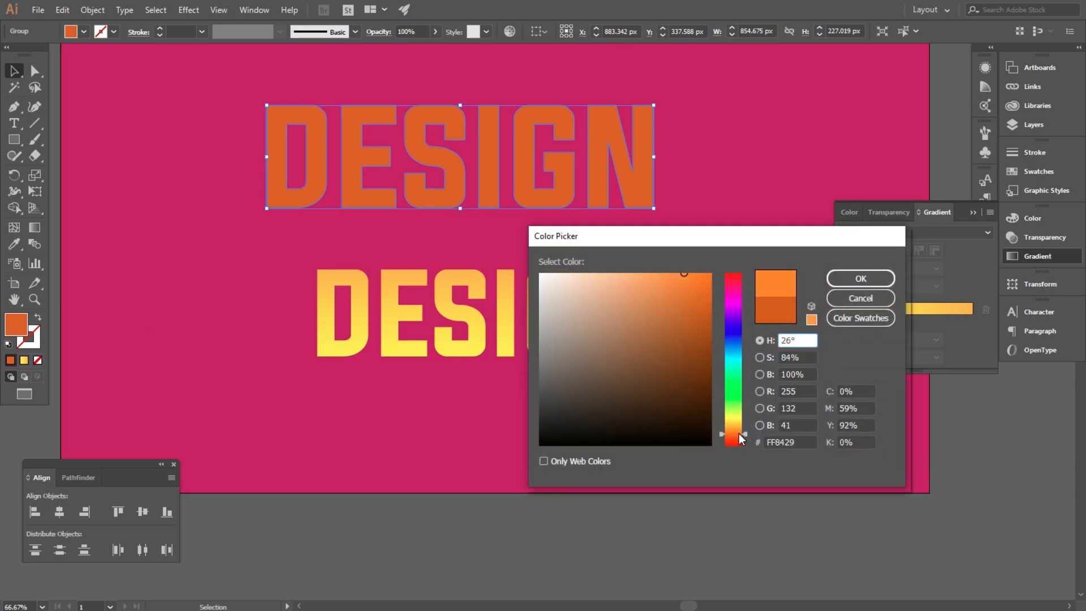
pyautogui.click(848, 279)
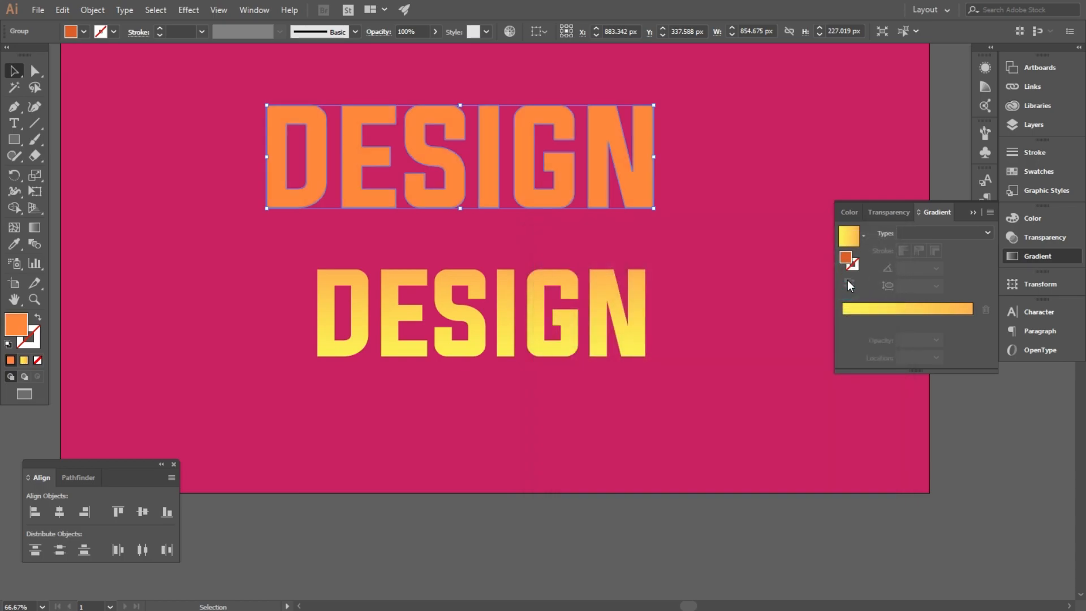
pyautogui.click(151, 185)
# Bring the gradient-filled DESIGN to the front and make a blend between it and the orange DESIGN
pyautogui.click(352, 285)
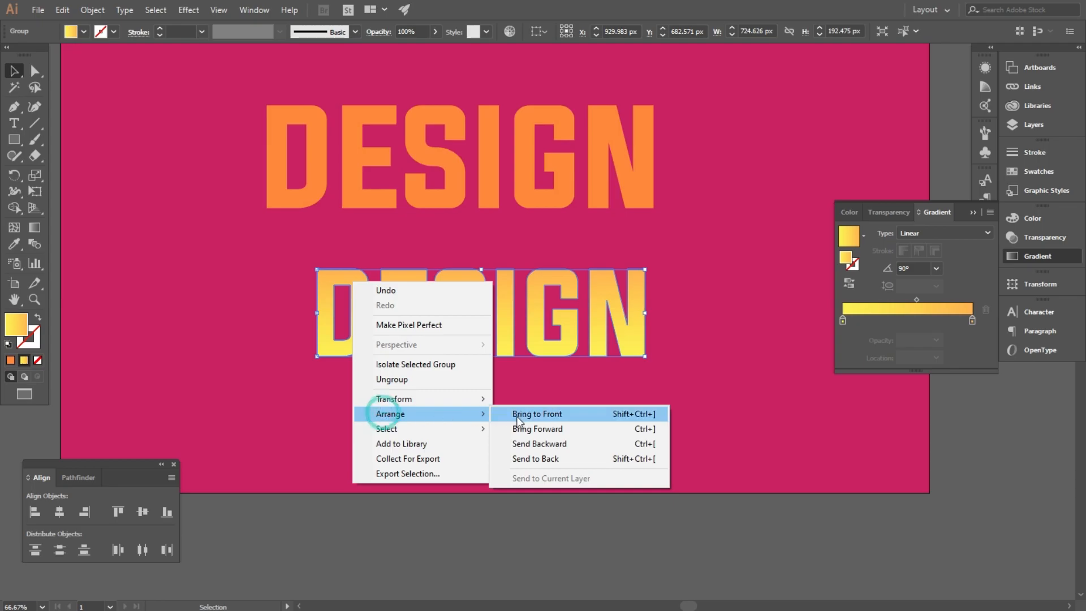
pyautogui.click(538, 437)
pyautogui.moveTo(672, 411); pyautogui.dragTo(407, 178)
pyautogui.click(92, 10)
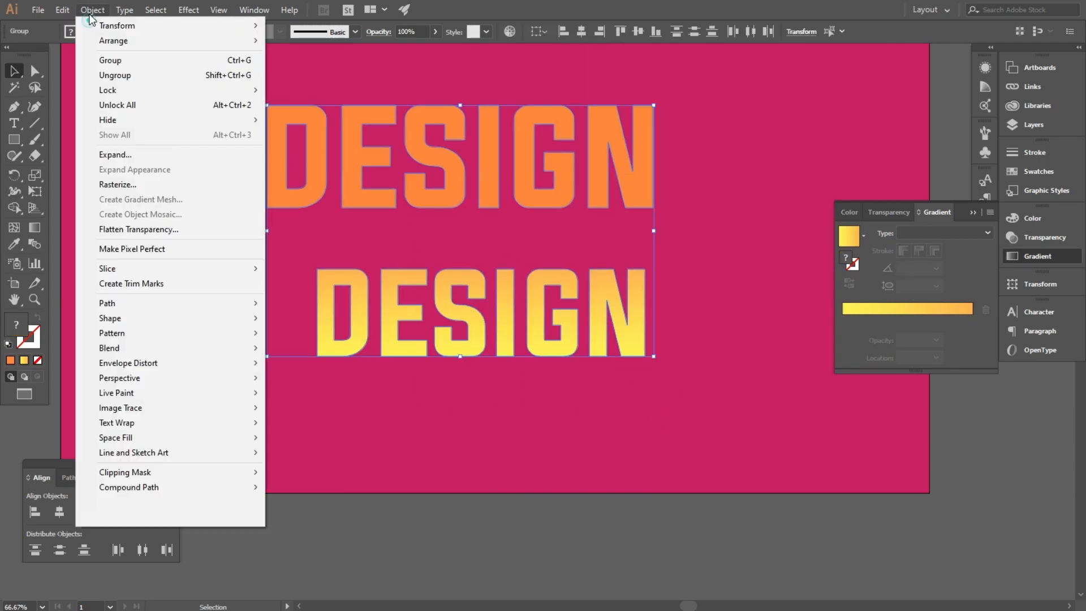
pyautogui.click(290, 351)
# Set the blend's spacing to Specified Steps with preview on, using enough steps for a smooth extrusion
pyautogui.click(92, 10)
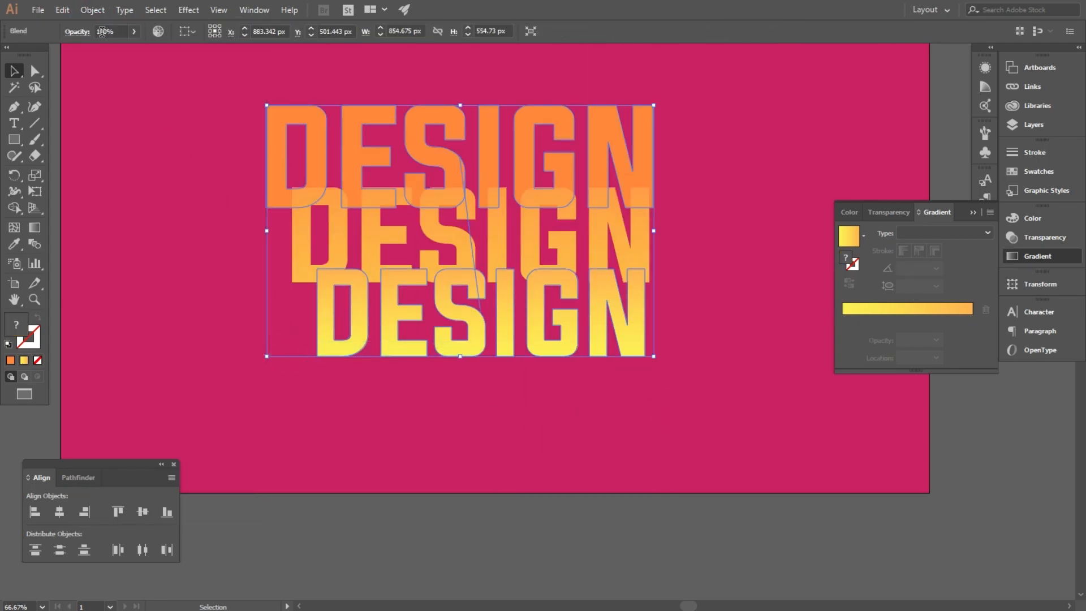
pyautogui.moveTo(129, 346)
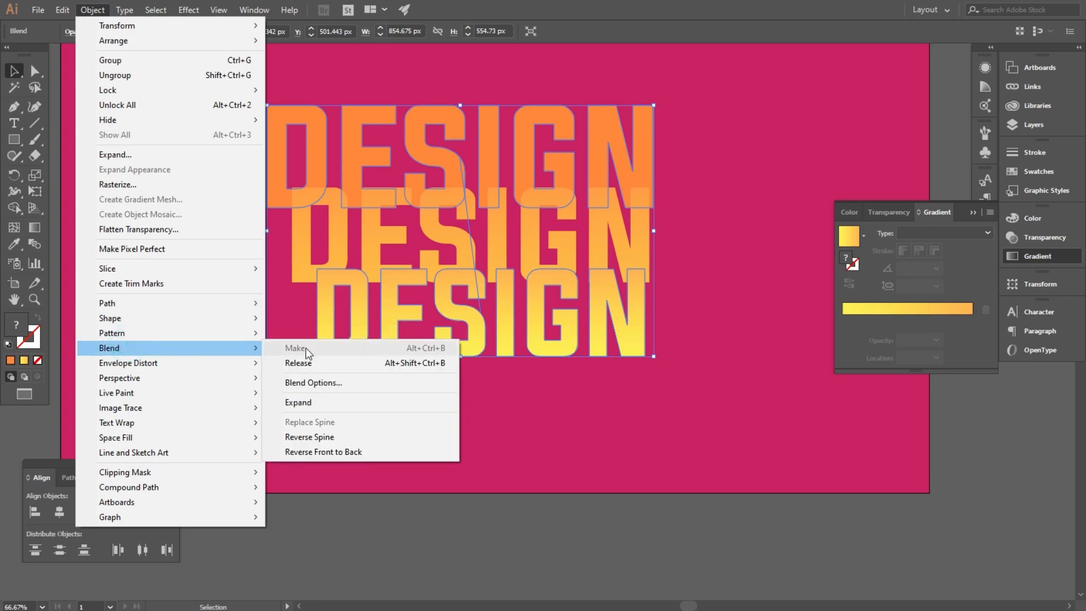
pyautogui.click(318, 380)
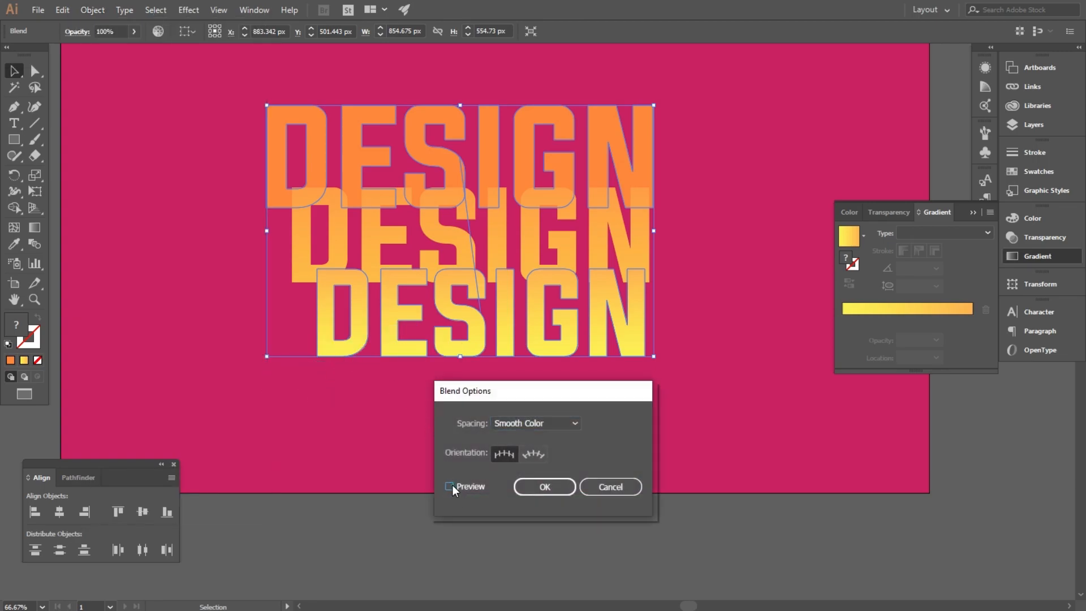
pyautogui.click(530, 426)
pyautogui.click(528, 447)
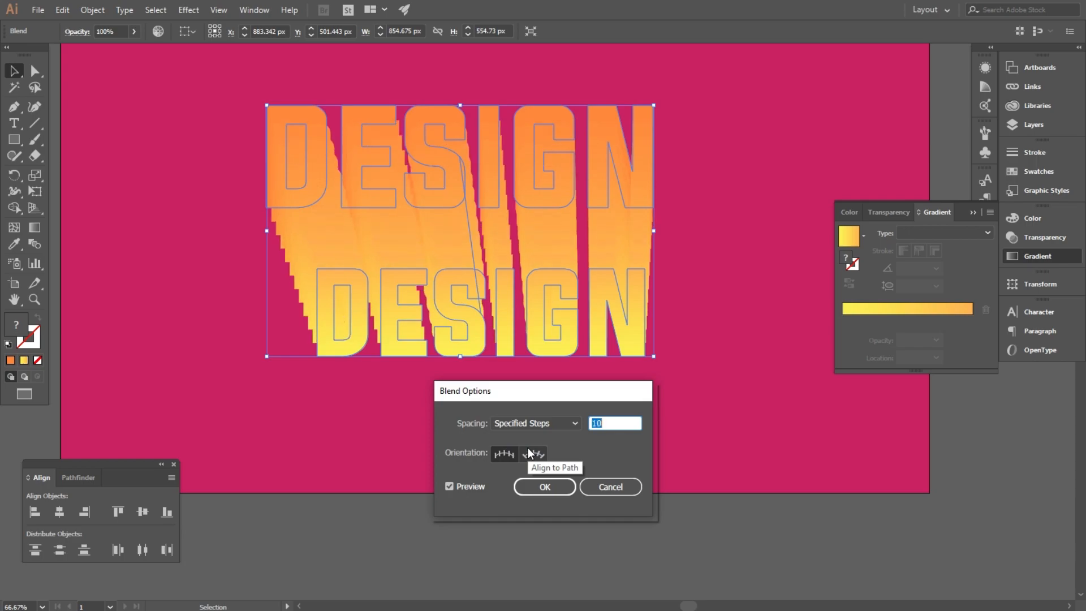
pyautogui.click(535, 486)
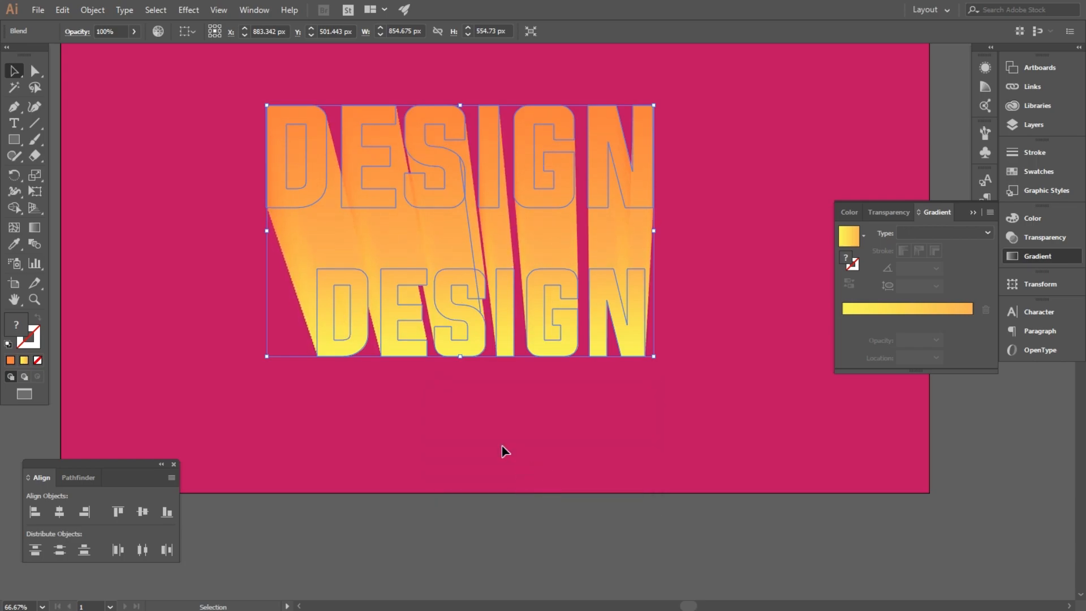
pyautogui.click(504, 451)
# Move the gradient-filled DESIGN inside the blend up onto the orange DESIGN
pyautogui.doubleClick(468, 327)
pyautogui.moveTo(468, 327); pyautogui.dragTo(430, 175)
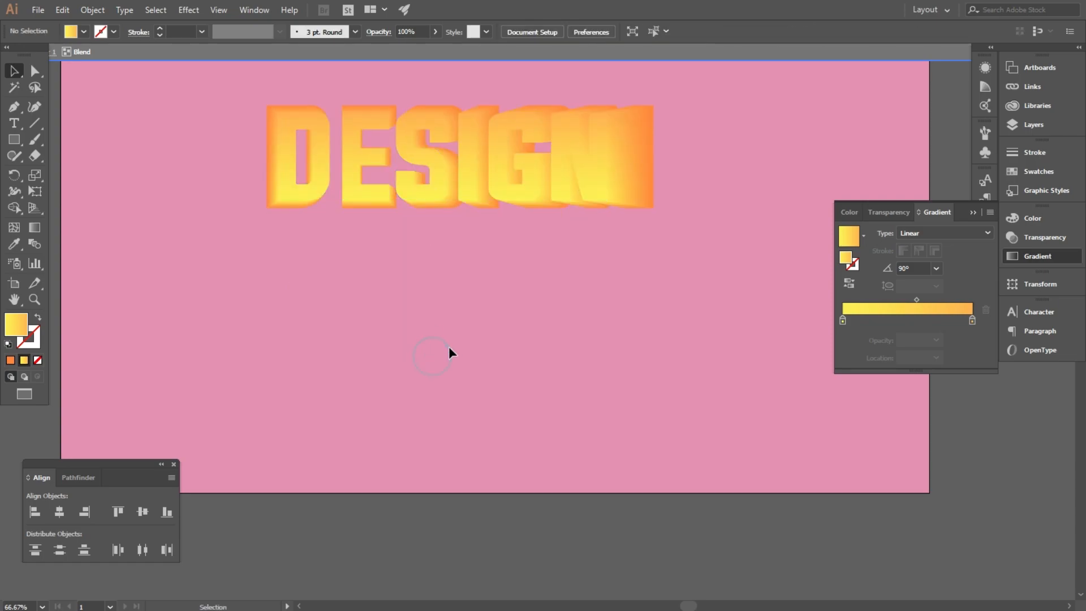
pyautogui.doubleClick(501, 394)
# Move the whole DESIGN blend to about X 895 px, Y 577 px and enlarge it to about 1136 px wide
pyautogui.scroll(-3, 491, 430)
pyautogui.scroll(2, 450, 304)
pyautogui.moveTo(323, 294); pyautogui.dragTo(623, 433)
pyautogui.moveTo(547, 355); pyautogui.dragTo(558, 457)
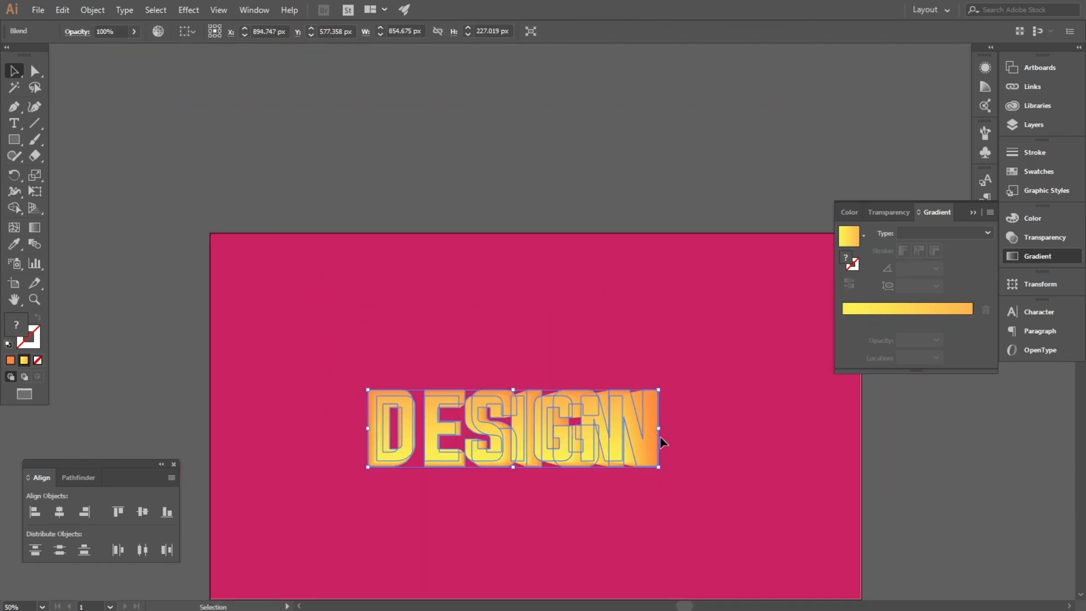
pyautogui.click(641, 530)
# Reposition and resize the front gradient DESIGN inside the blend to adjust how far the orange extrusion extends around the letters
pyautogui.scroll(2, 466, 468)
pyautogui.doubleClick(498, 382)
pyautogui.moveTo(498, 382); pyautogui.dragTo(520, 379)
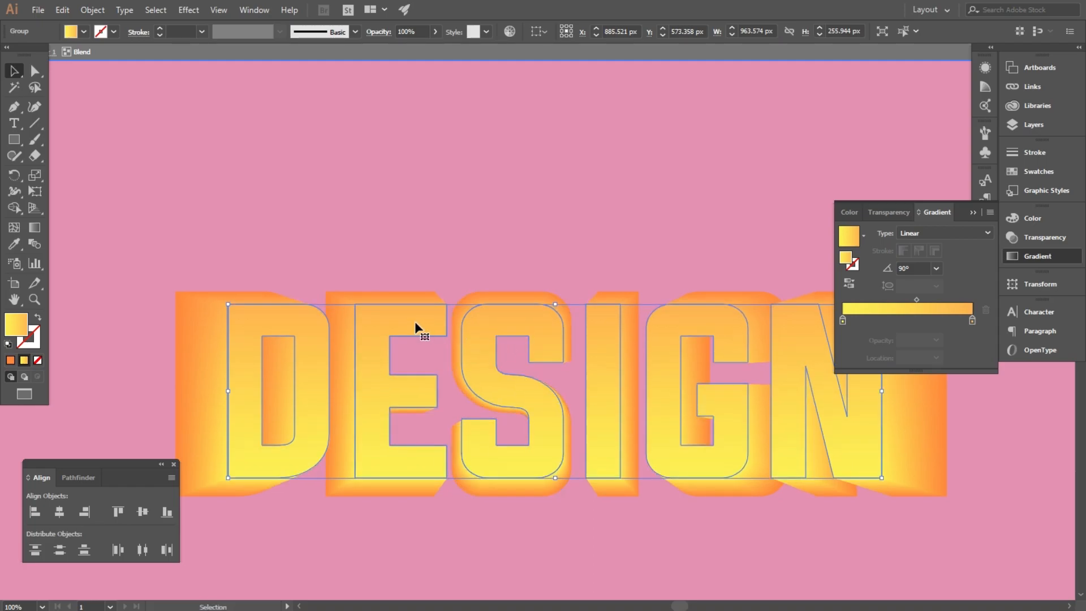
pyautogui.scroll(2, 510, 320)
pyautogui.moveTo(600, 288); pyautogui.dragTo(599, 296)
pyautogui.click(543, 212)
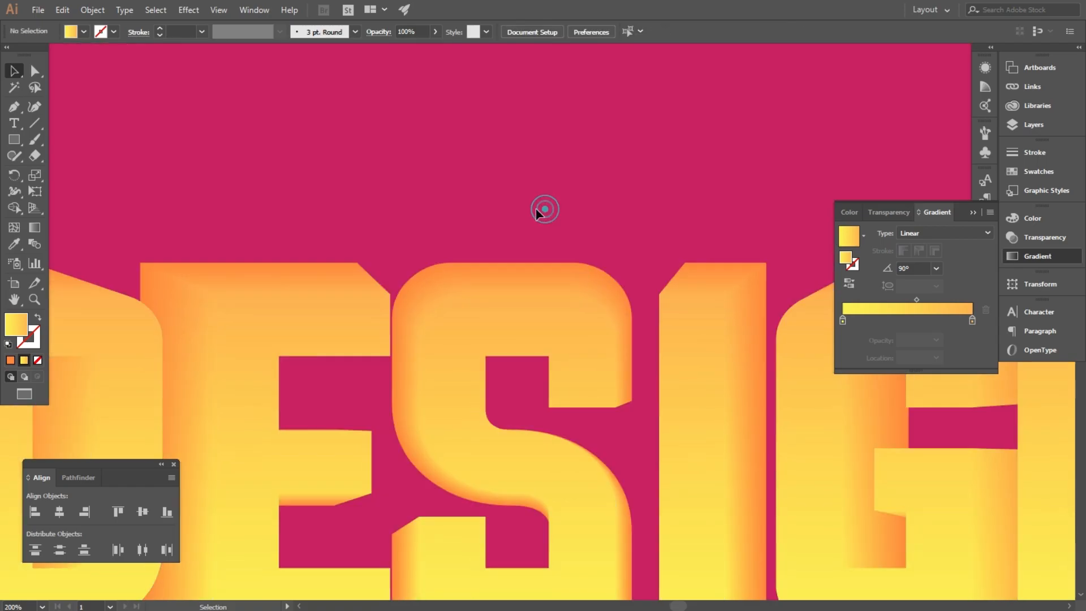
pyautogui.hotkey('ctrl', '0')
pyautogui.click(449, 187)
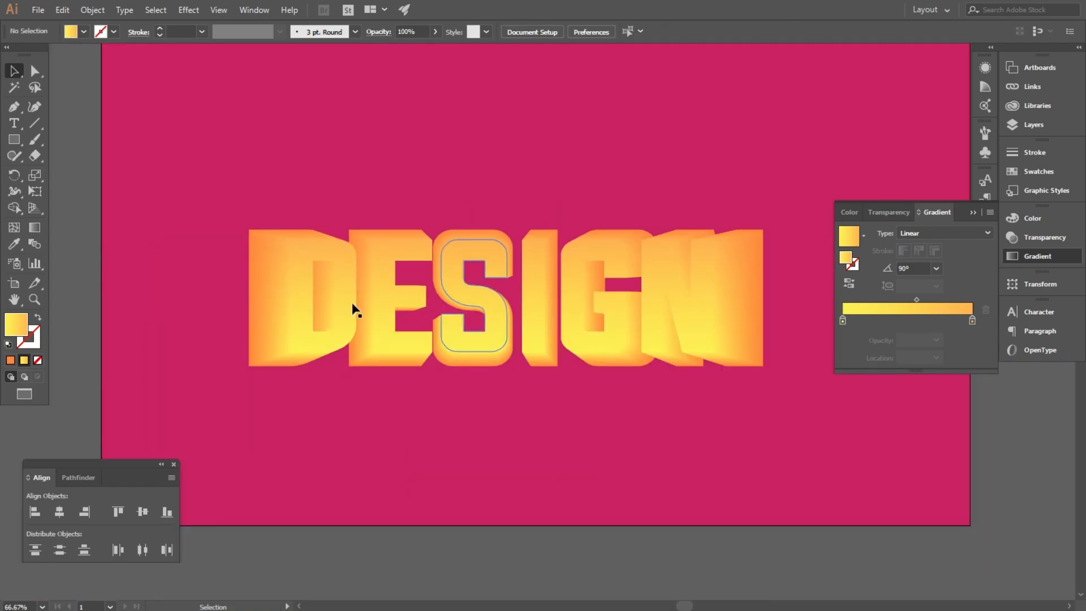
# Enlarge the front gradient DESIGN inside the blend to about 1030 px wide
pyautogui.click(303, 288)
pyautogui.doubleClick(302, 289)
pyautogui.click(300, 282)
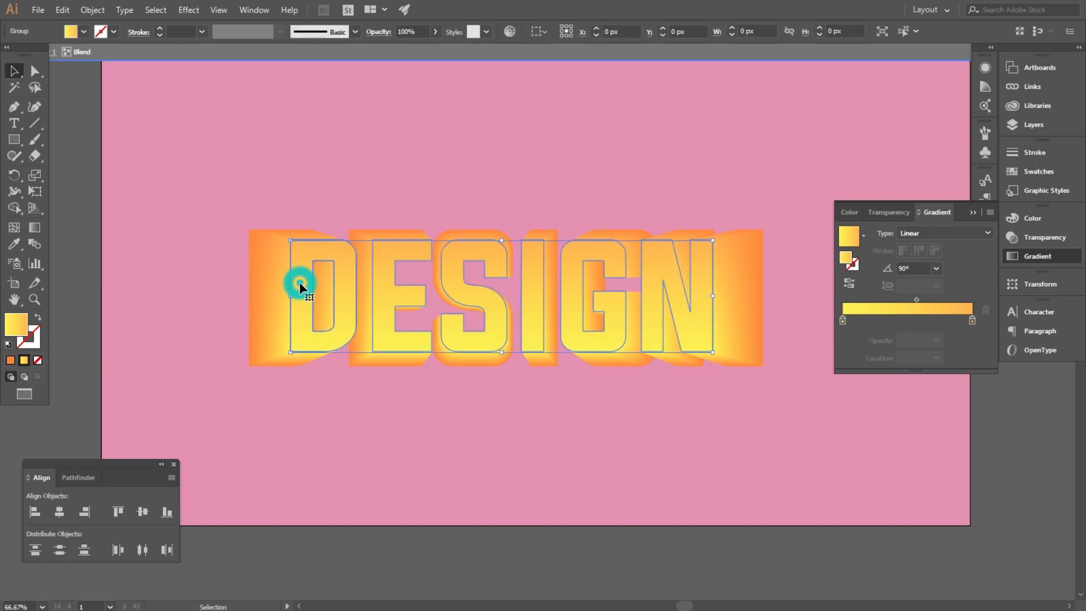
pyautogui.moveTo(712, 296); pyautogui.dragTo(716, 335)
pyautogui.click(633, 383)
pyautogui.doubleClick(643, 418)
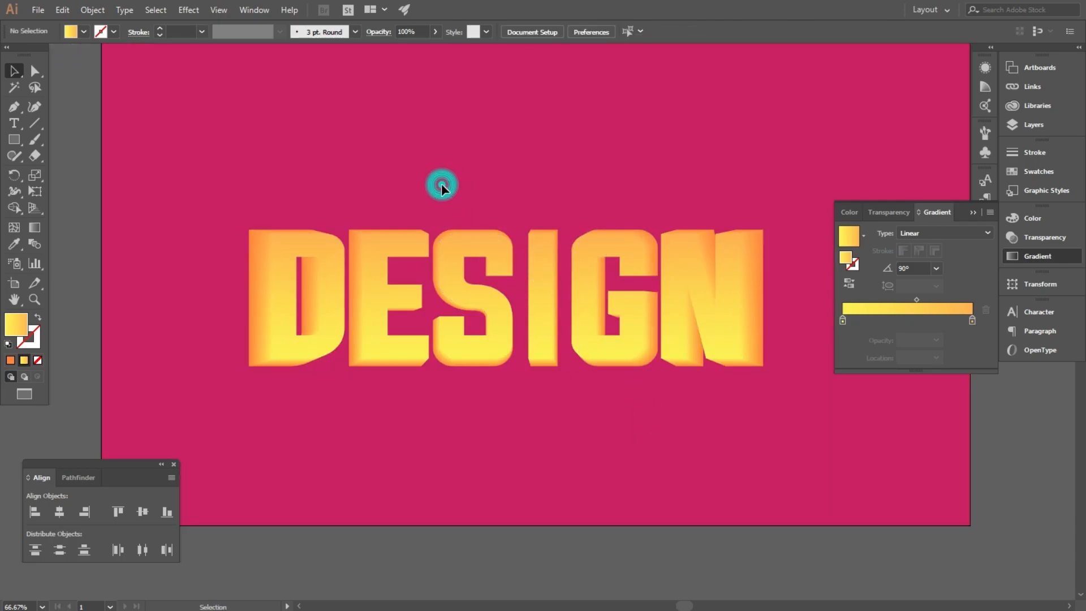
# Shear the front gradient DESIGN with Free Transform inside the blend, raising its left edge and lowering its right edge
pyautogui.doubleClick(287, 260)
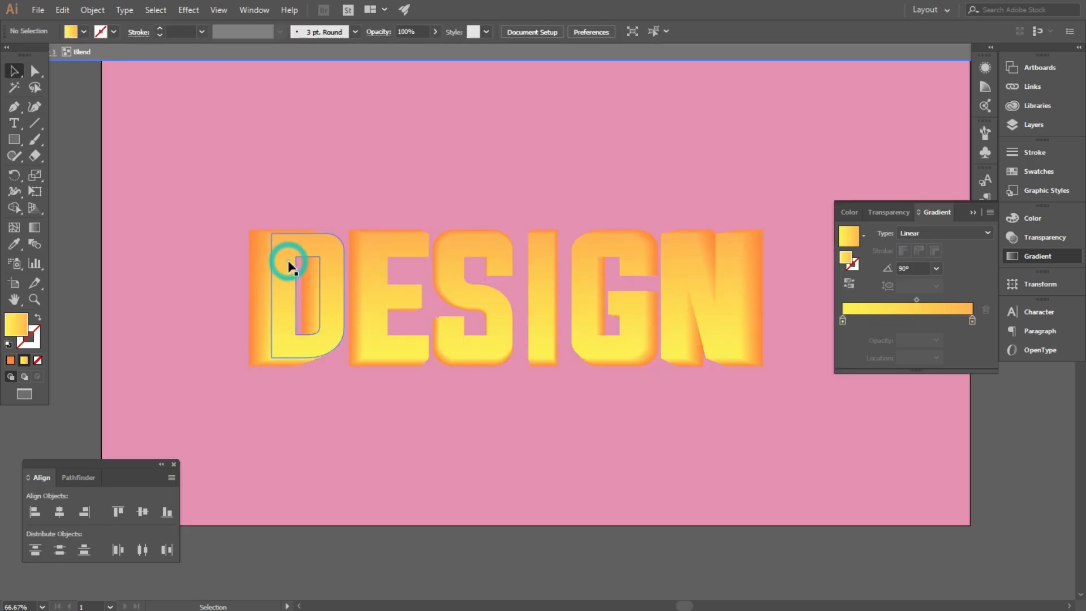
pyautogui.click(35, 192)
pyautogui.moveTo(270, 293); pyautogui.dragTo(272, 277)
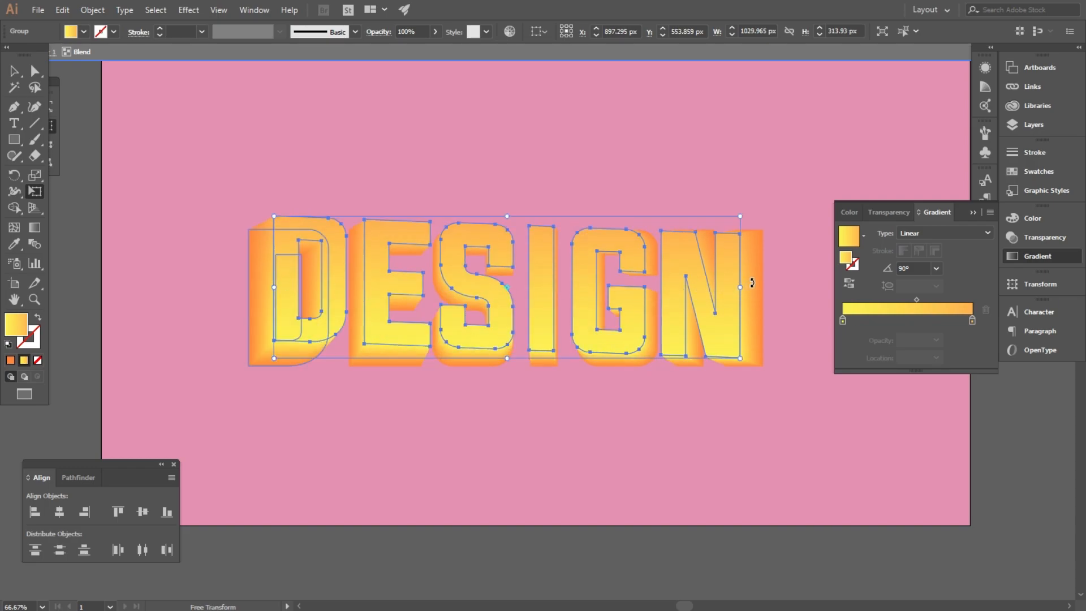
pyautogui.moveTo(739, 290); pyautogui.dragTo(740, 305)
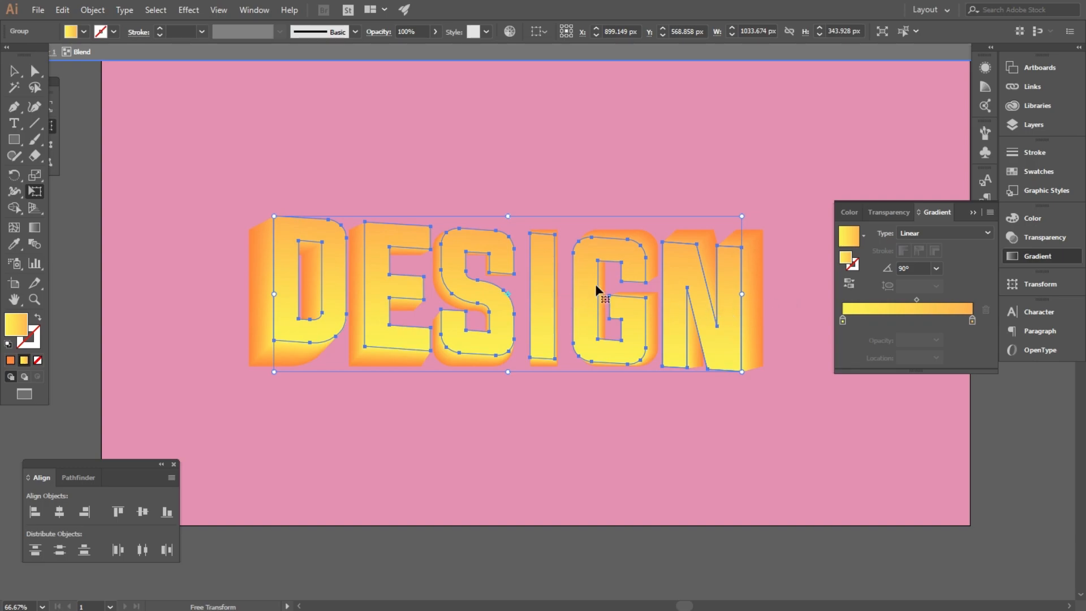
pyautogui.click(12, 72)
pyautogui.click(256, 113)
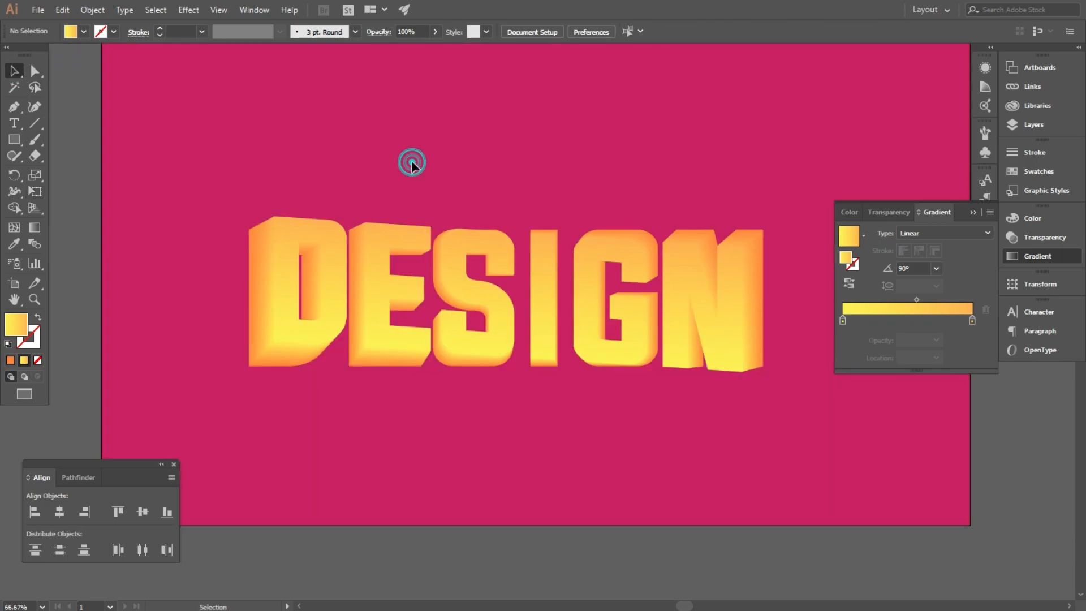
# Move the DESIGN blend to about X 960 px, Y 505 px and expand it into separate objects
pyautogui.scroll(-1, 304, 200)
pyautogui.moveTo(445, 275); pyautogui.dragTo(467, 253)
pyautogui.click(93, 9)
pyautogui.click(112, 153)
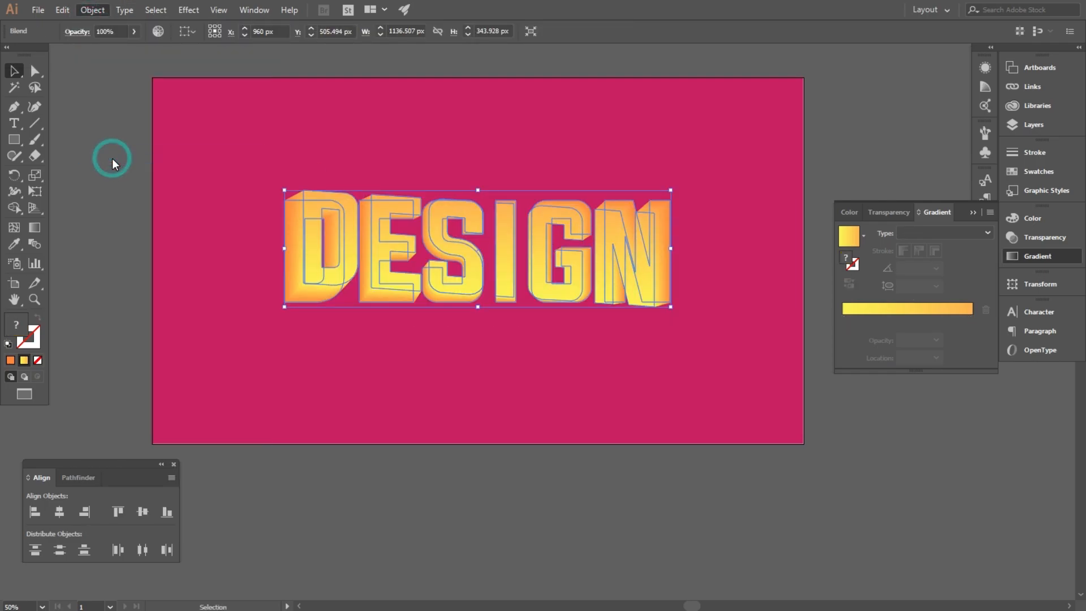
pyautogui.click(515, 373)
pyautogui.click(460, 370)
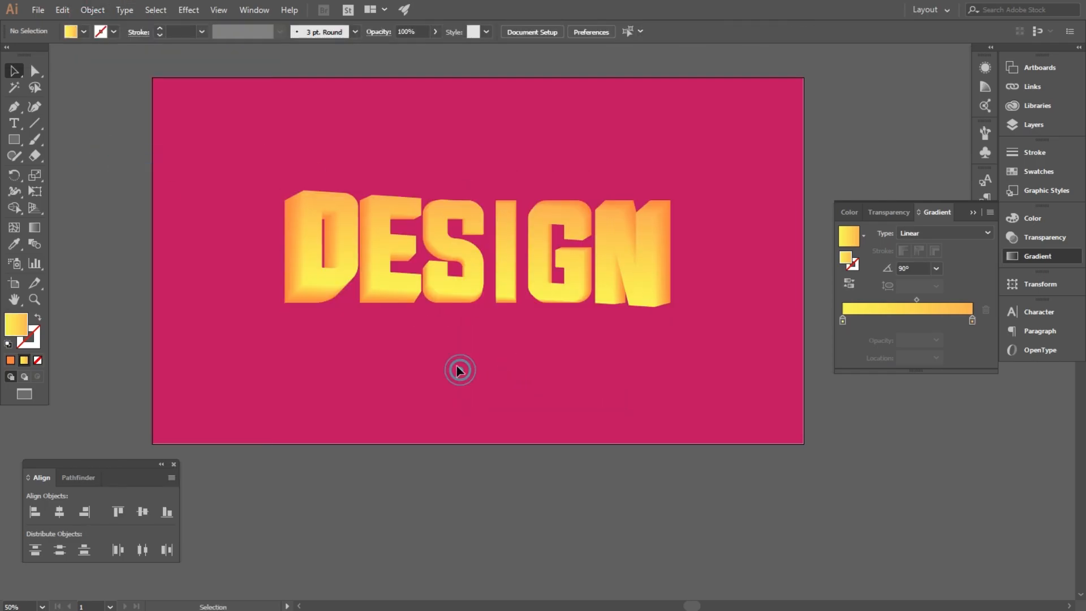
# Ungroup the expanded DESIGN blend
pyautogui.scroll(1, 300, 234)
pyautogui.click(296, 228)
pyautogui.rightClick(295, 228)
pyautogui.click(332, 326)
pyautogui.click(325, 388)
# Add a black Multiply drop shadow to the rearmost orange DESIGN with 75% opacity, 7 px X and Y offsets and 5 px blur
pyautogui.scroll(7, 274, 330)
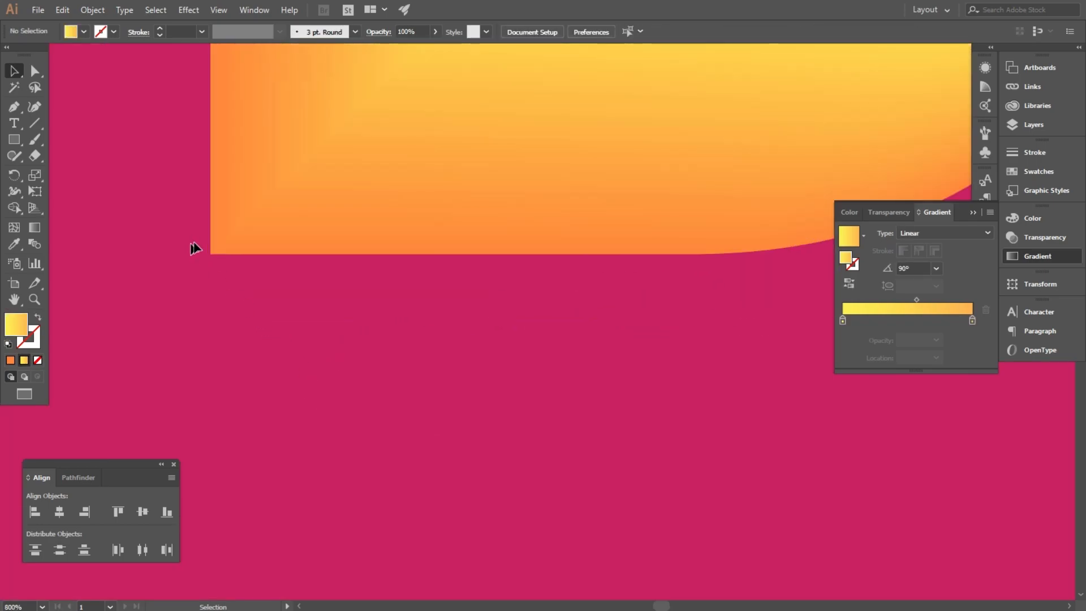
pyautogui.scroll(3, 208, 239)
pyautogui.click(273, 293)
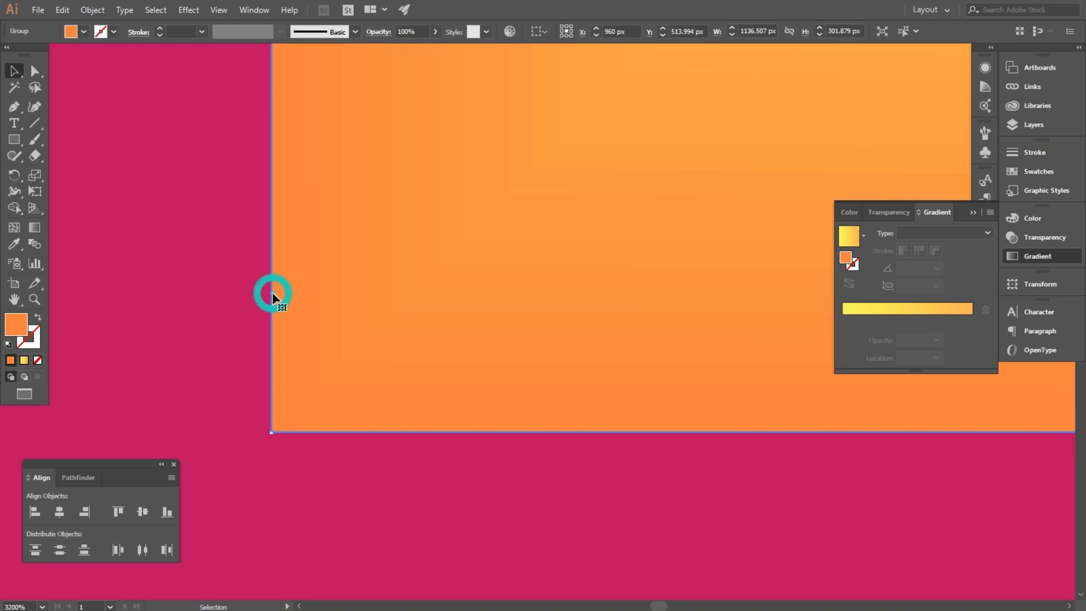
pyautogui.click(189, 10)
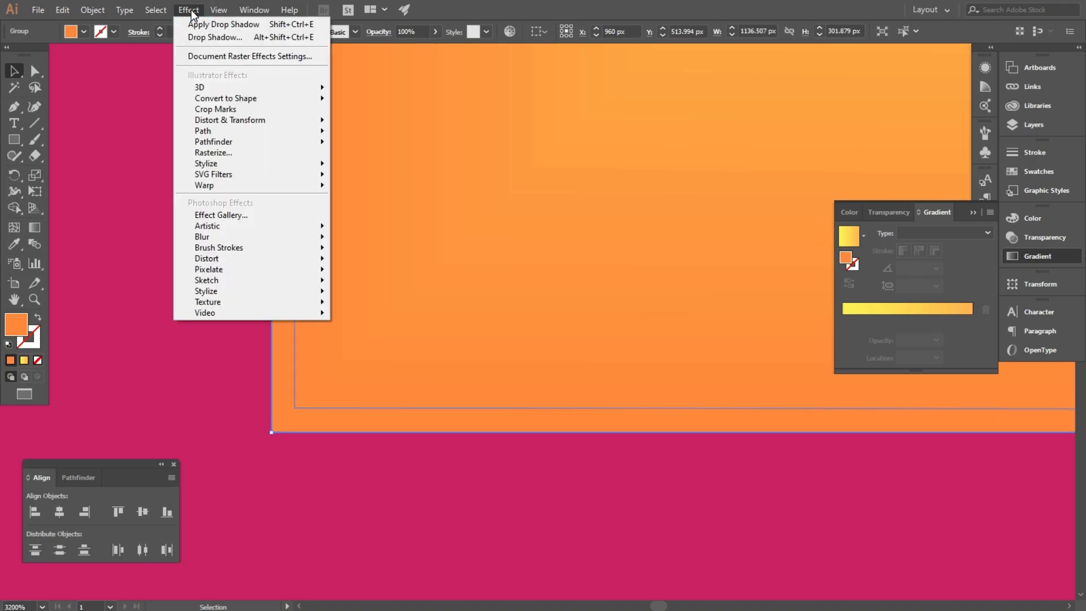
pyautogui.moveTo(203, 164)
pyautogui.click(358, 168)
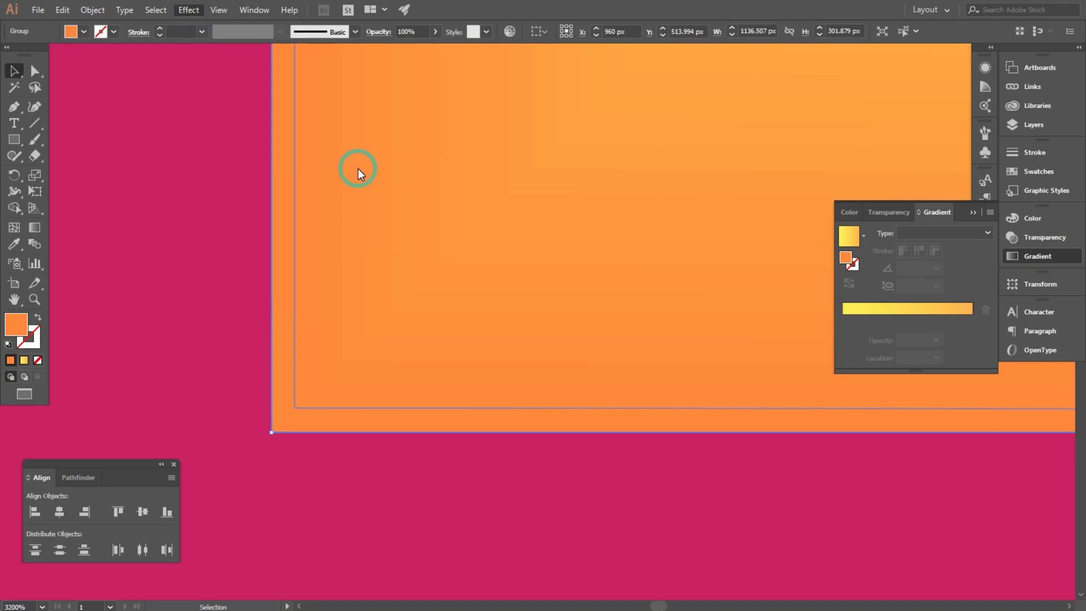
pyautogui.click(456, 362)
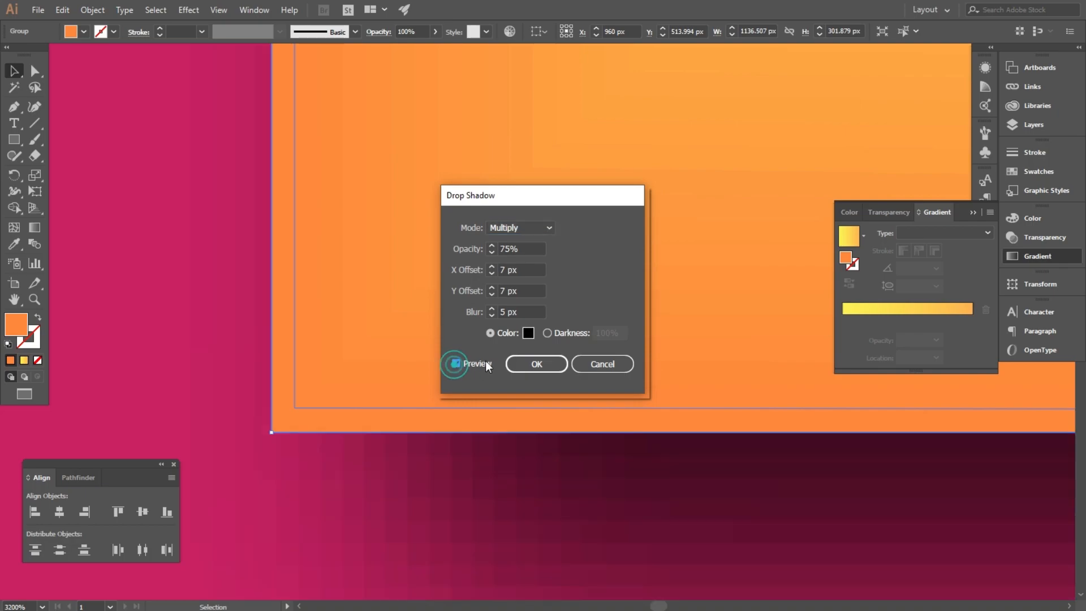
pyautogui.click(530, 364)
pyautogui.click(205, 233)
pyautogui.scroll(-12, 215, 237)
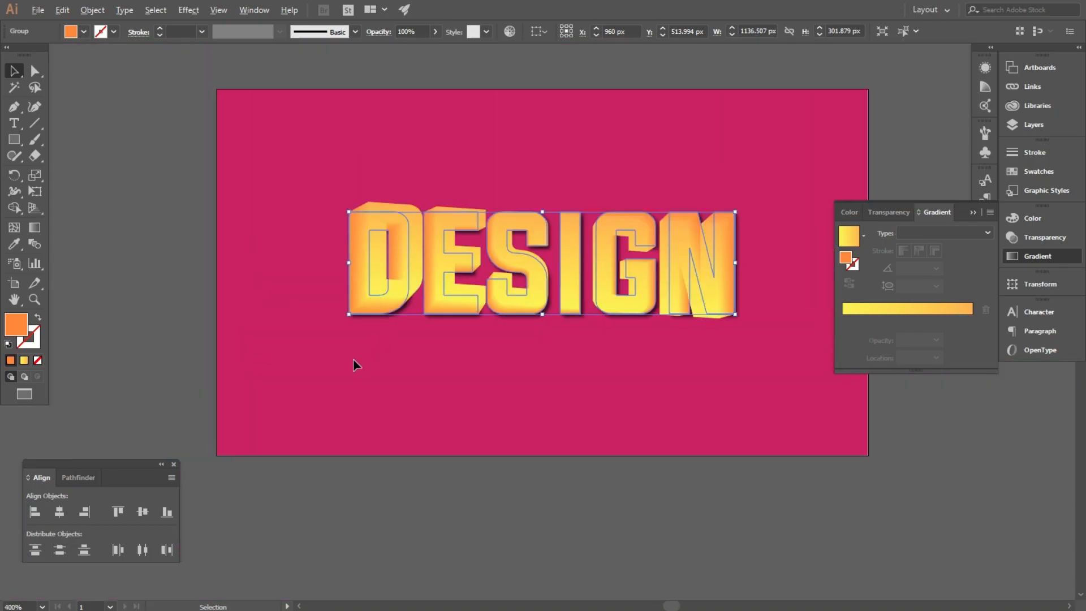
pyautogui.scroll(1, 422, 187)
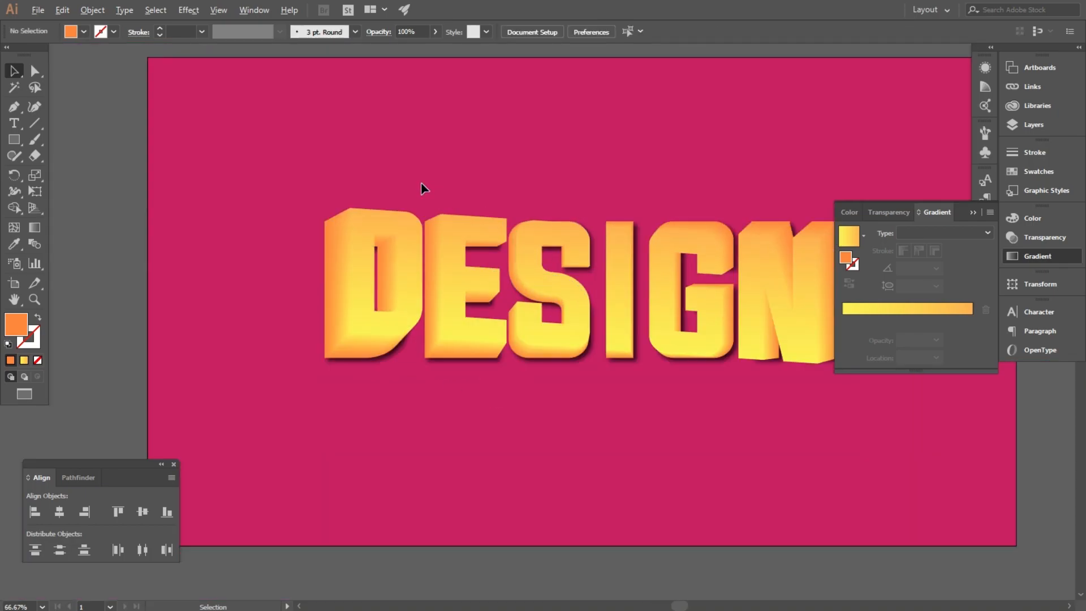
# Isolate the front letter E and redraw its gradient vertically at -90°, from yellow at the top to orange below
pyautogui.doubleClick(460, 258)
pyautogui.click(460, 259)
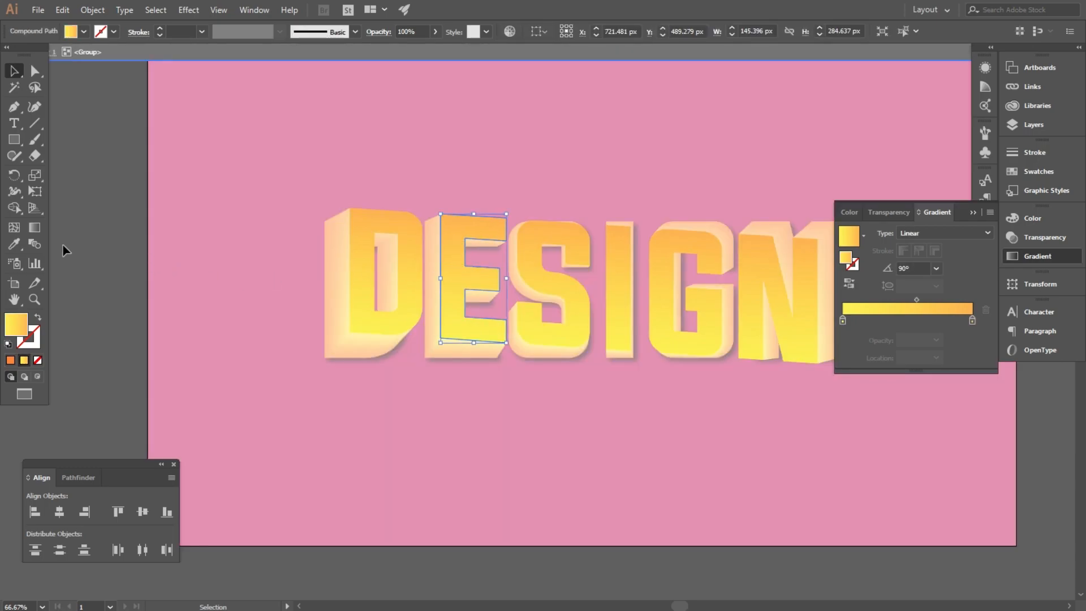
pyautogui.click(37, 226)
pyautogui.moveTo(459, 220)
pyautogui.mouseDown()
pyautogui.moveTo(456, 314)
pyautogui.moveTo(459, 306)
pyautogui.mouseUp()
pyautogui.moveTo(579, 254); pyautogui.dragTo(591, 360)
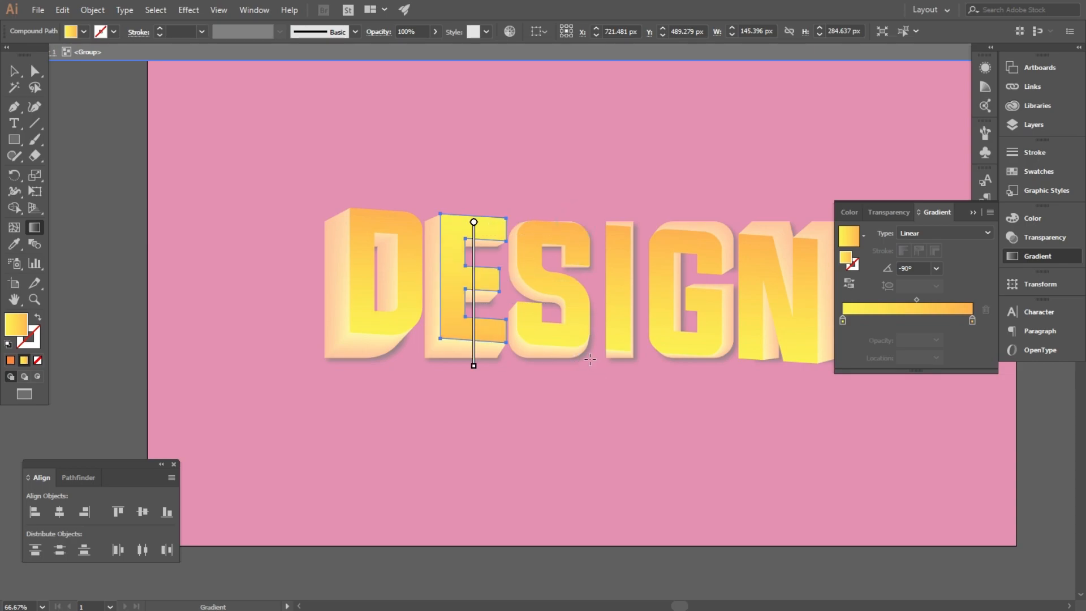
pyautogui.click(12, 72)
pyautogui.doubleClick(199, 171)
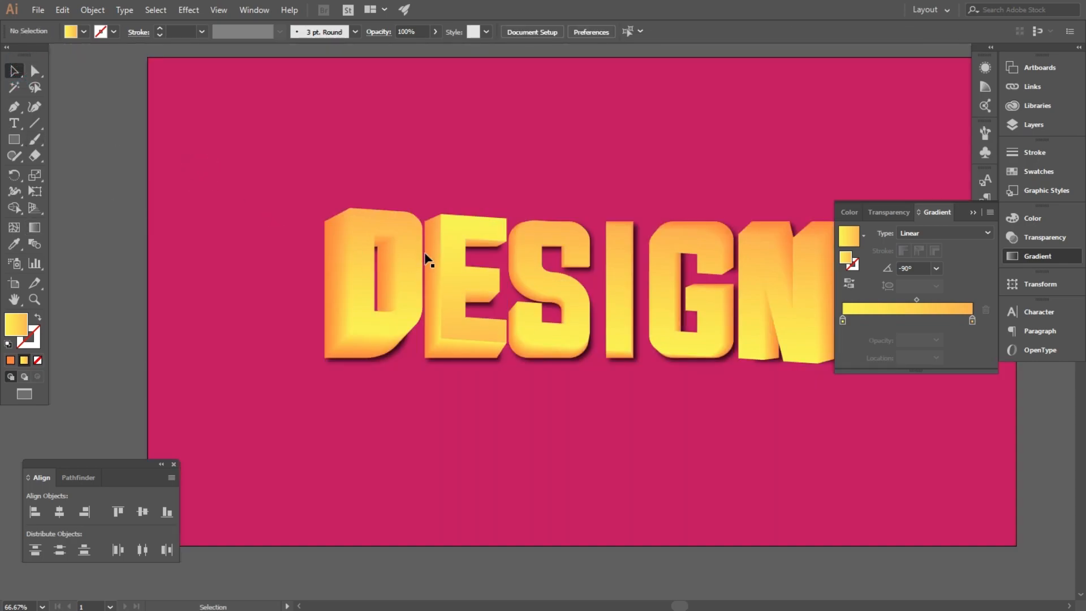
# Select the whole front DESIGN group and redraw its gradient at 90°, from yellow at the base to orange above
pyautogui.click(444, 251)
pyautogui.click(40, 230)
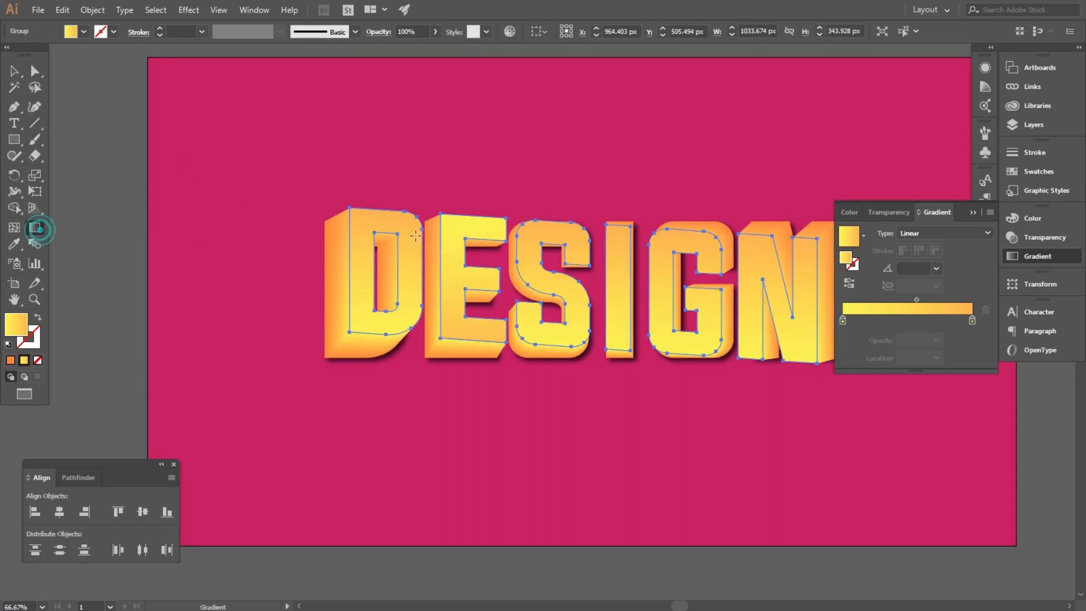
pyautogui.moveTo(450, 217); pyautogui.dragTo(466, 331)
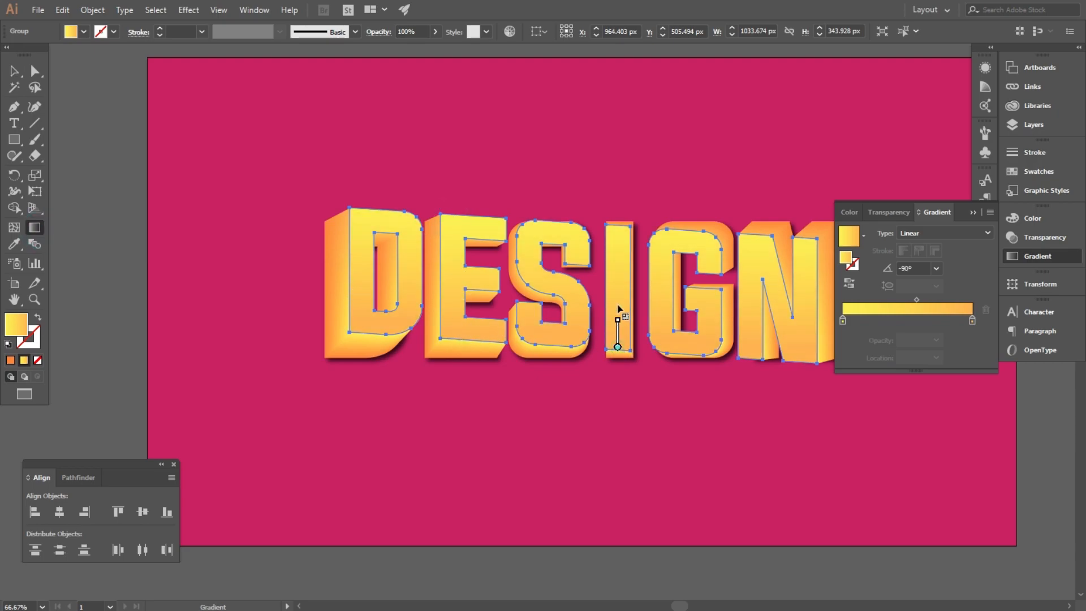
pyautogui.moveTo(618, 317); pyautogui.dragTo(618, 218)
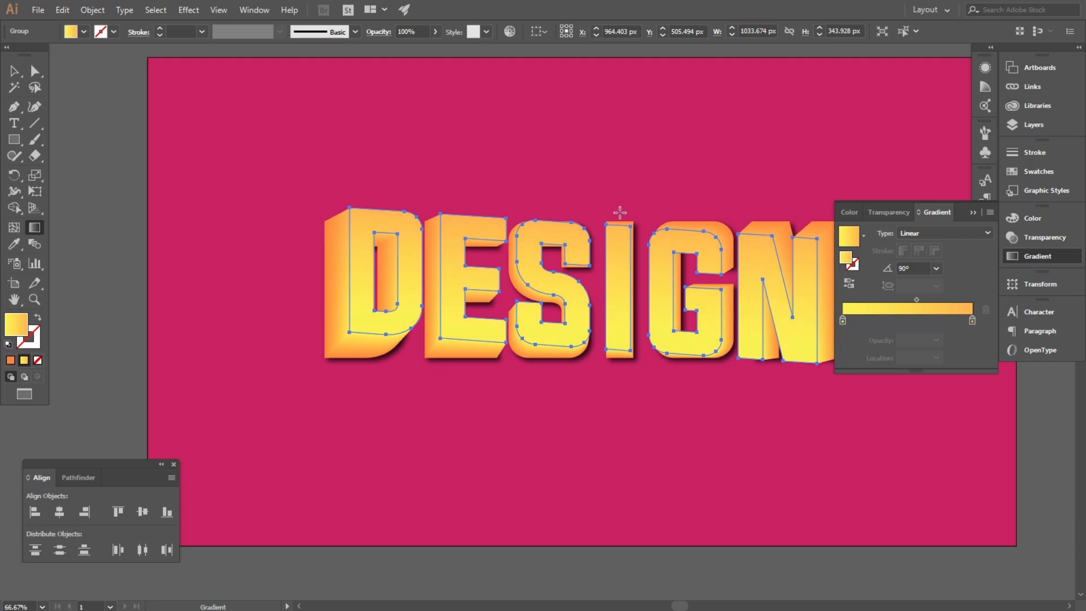
pyautogui.moveTo(619, 264); pyautogui.dragTo(620, 183)
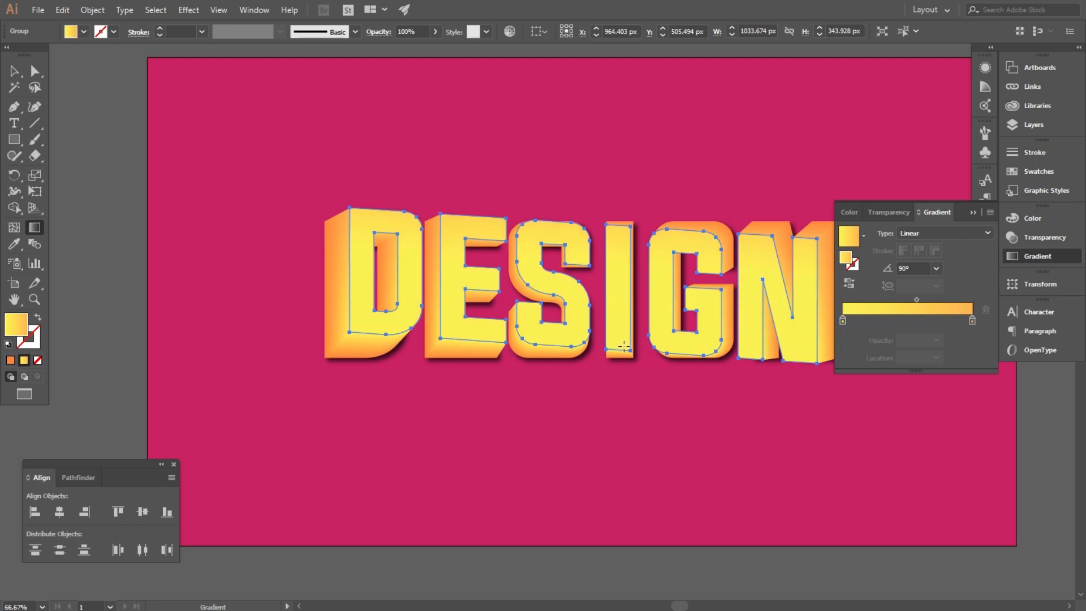
pyautogui.moveTo(624, 346); pyautogui.dragTo(623, 302)
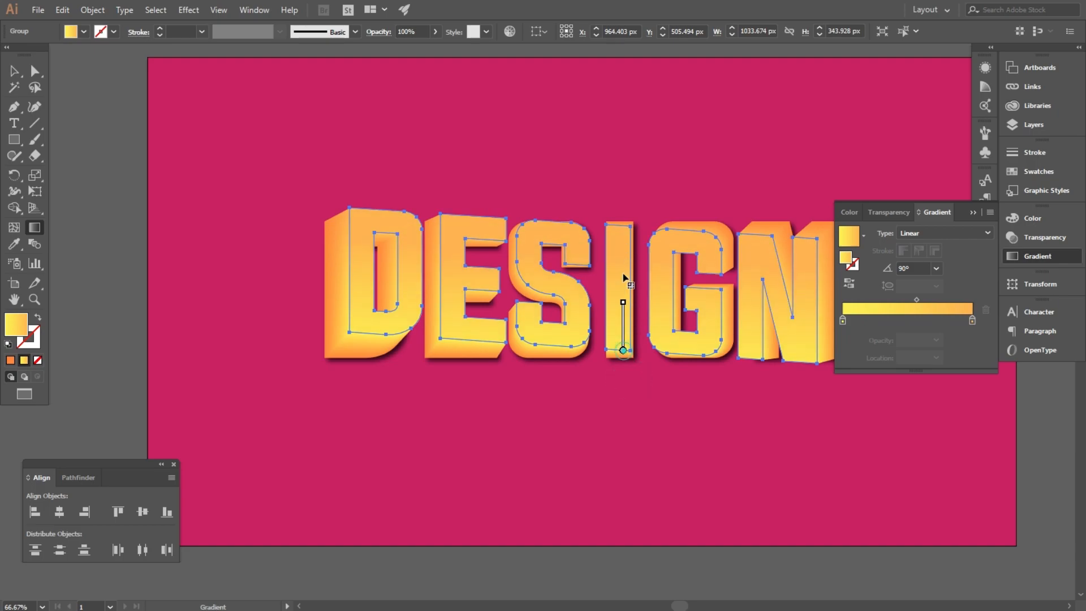
# Shift the gradient midpoint to 65.9% and redraw the front DESIGN's gradient upward over the full letter height
pyautogui.moveTo(918, 300); pyautogui.dragTo(929, 301)
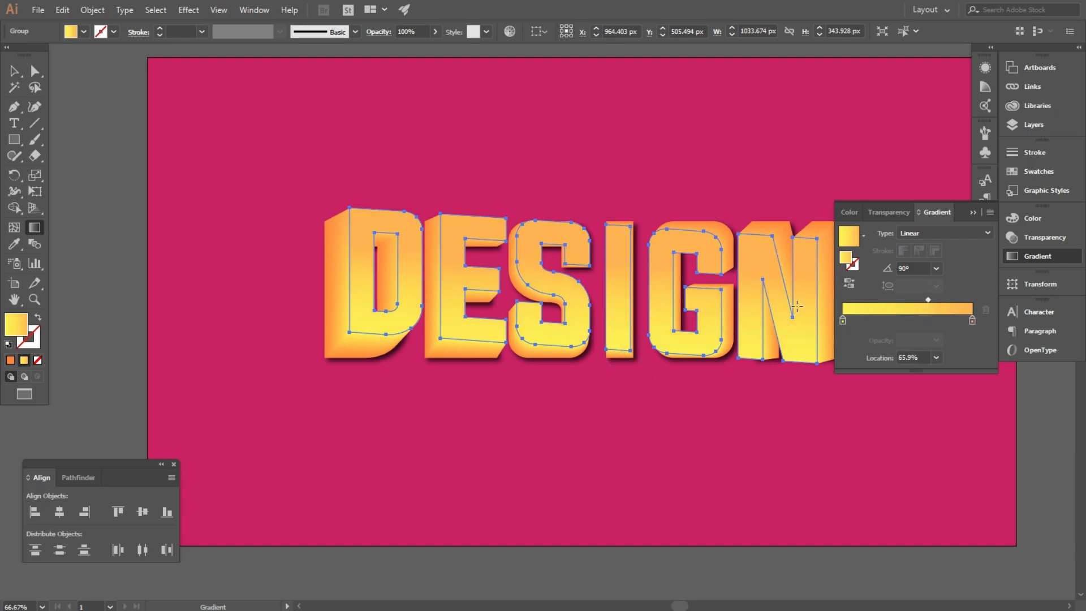
pyautogui.click(35, 227)
pyautogui.moveTo(564, 330); pyautogui.dragTo(567, 206)
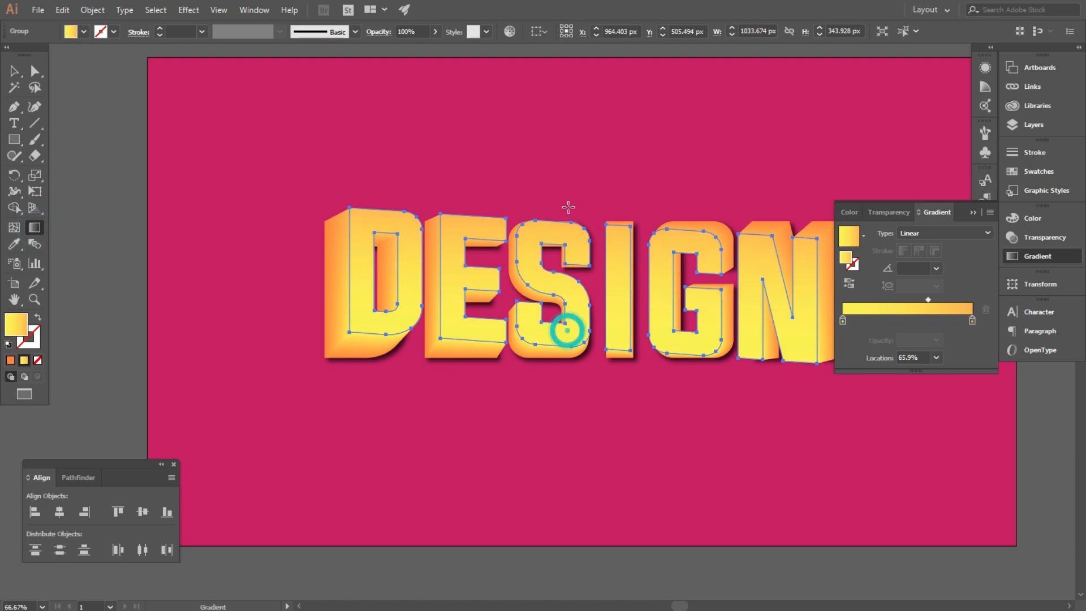
# Duplicate the front DESIGN lettering up and to the left of the 3D text, and select the copy
pyautogui.click(14, 72)
pyautogui.click(275, 114)
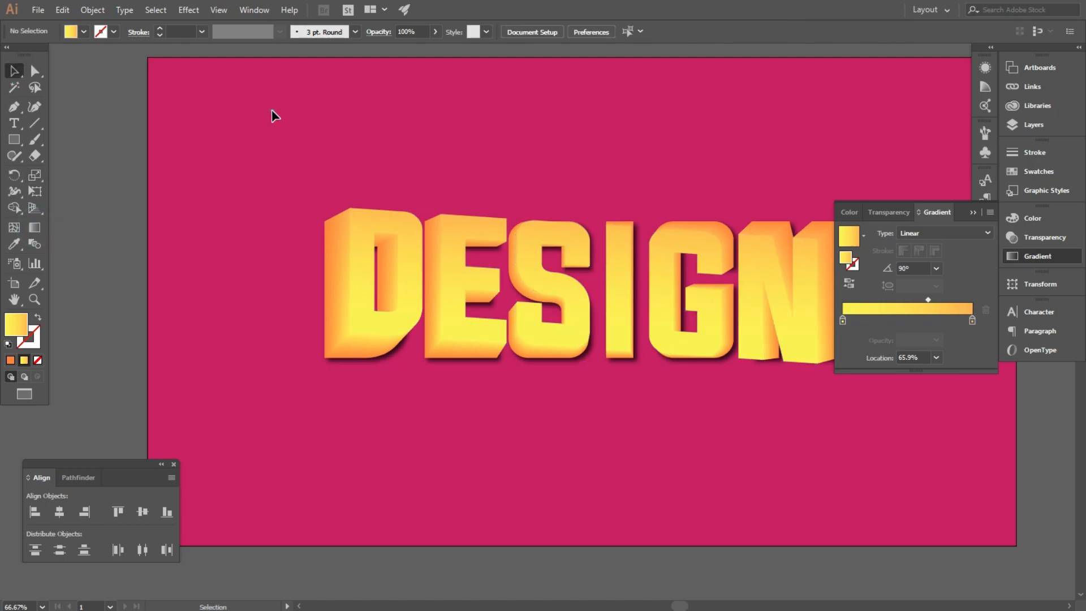
pyautogui.scroll(-2, 318, 177)
pyautogui.scroll(2, 378, 199)
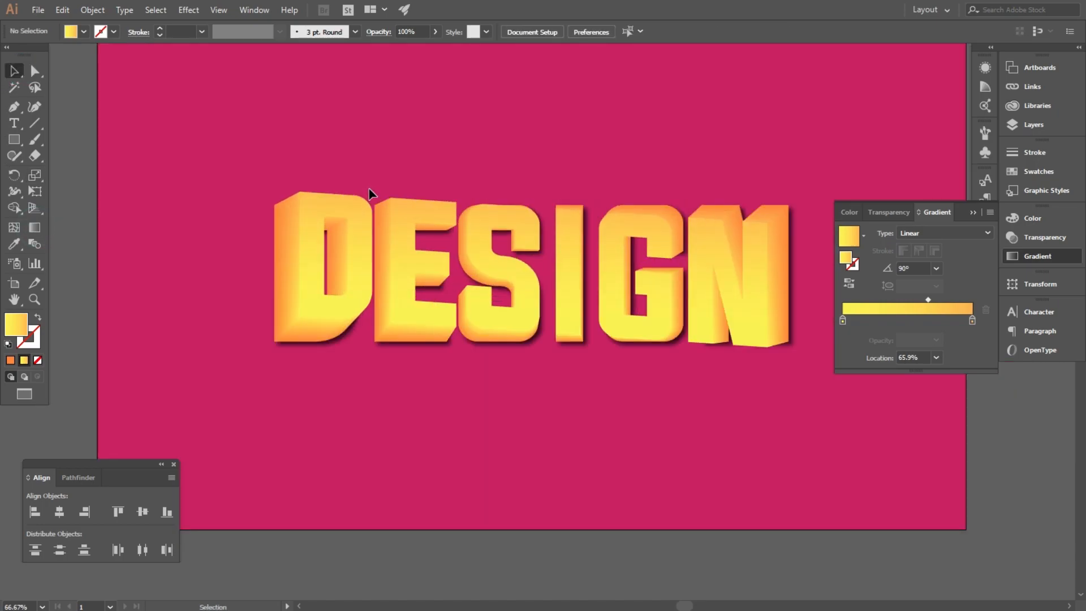
pyautogui.click(396, 225)
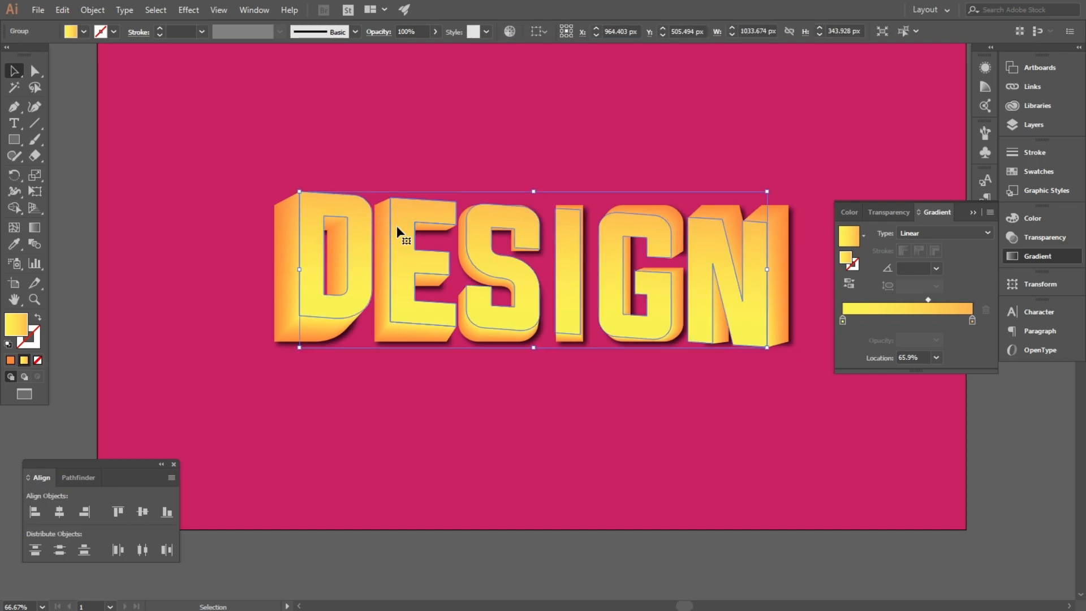
pyautogui.moveTo(394, 226); pyautogui.dragTo(281, 83)
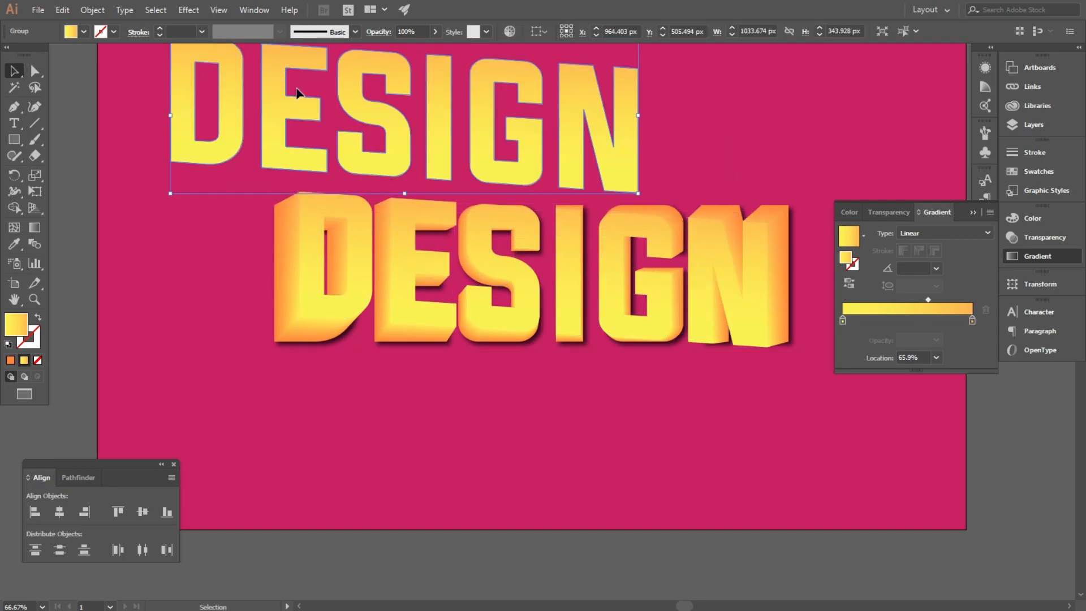
pyautogui.click(698, 136)
pyautogui.click(618, 140)
# Turn the copied DESIGN into unfilled lettering with a white FFFFFF stroke and move it directly above the 3D text
pyautogui.click(37, 319)
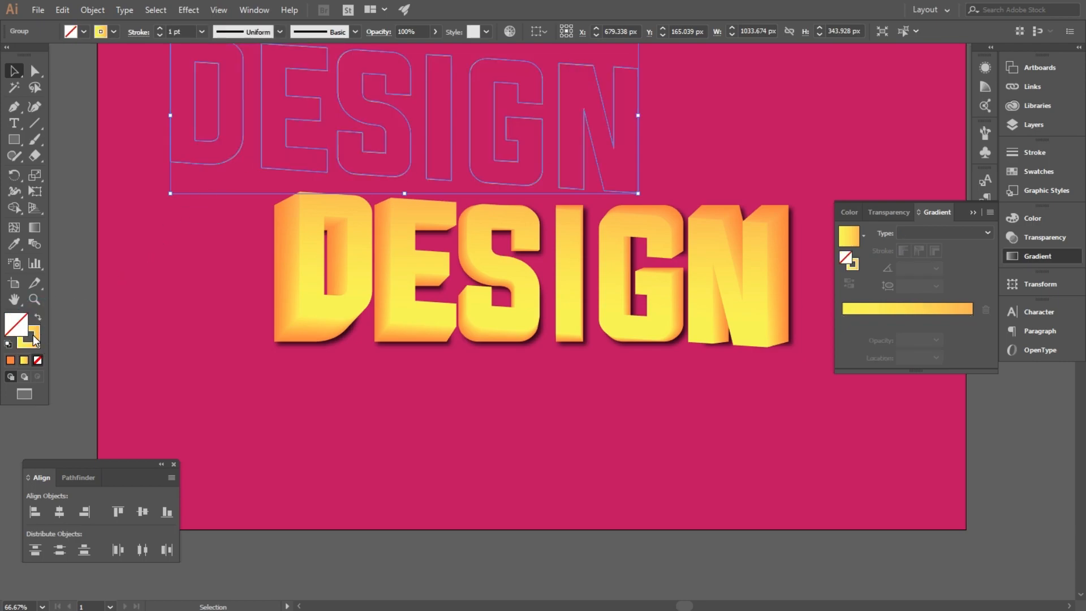
pyautogui.doubleClick(36, 338)
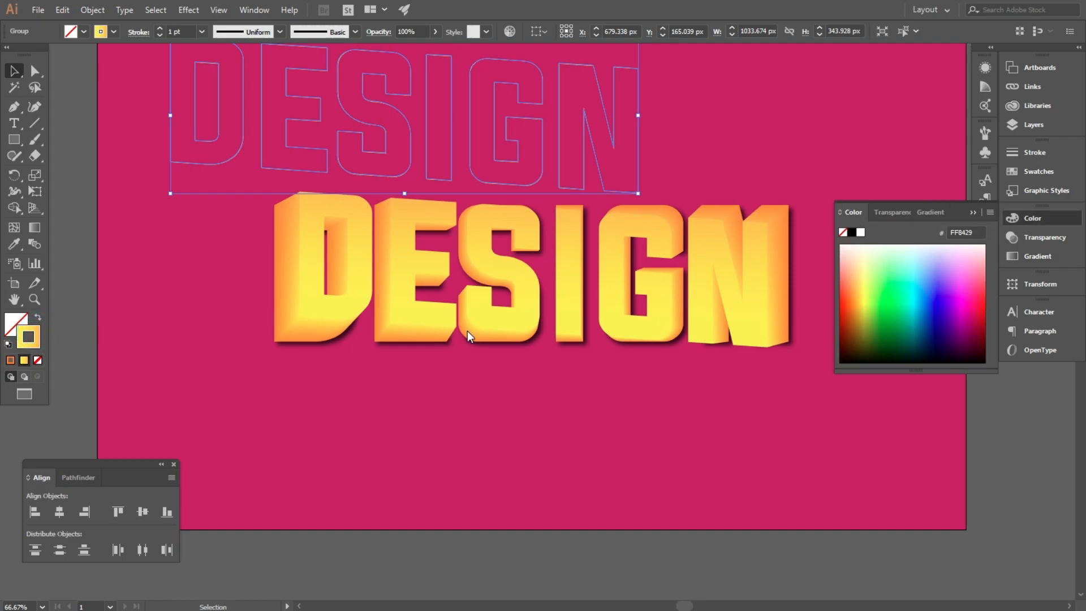
pyautogui.moveTo(557, 306); pyautogui.dragTo(540, 274)
pyautogui.click(860, 279)
pyautogui.moveTo(638, 146); pyautogui.dragTo(740, 168)
# Set the white DESIGN outline's stroke weight to 3 pt and apply the elliptical width profile that tapers at both ends
pyautogui.scroll(2, 181, 32)
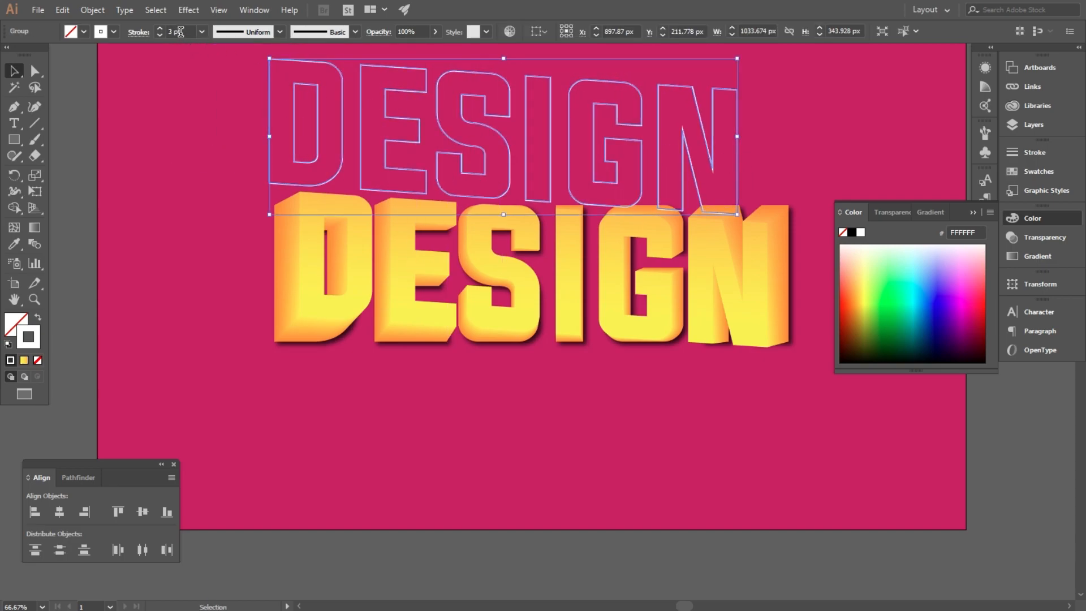
pyautogui.scroll(-1, 181, 32)
pyautogui.scroll(1, 180, 32)
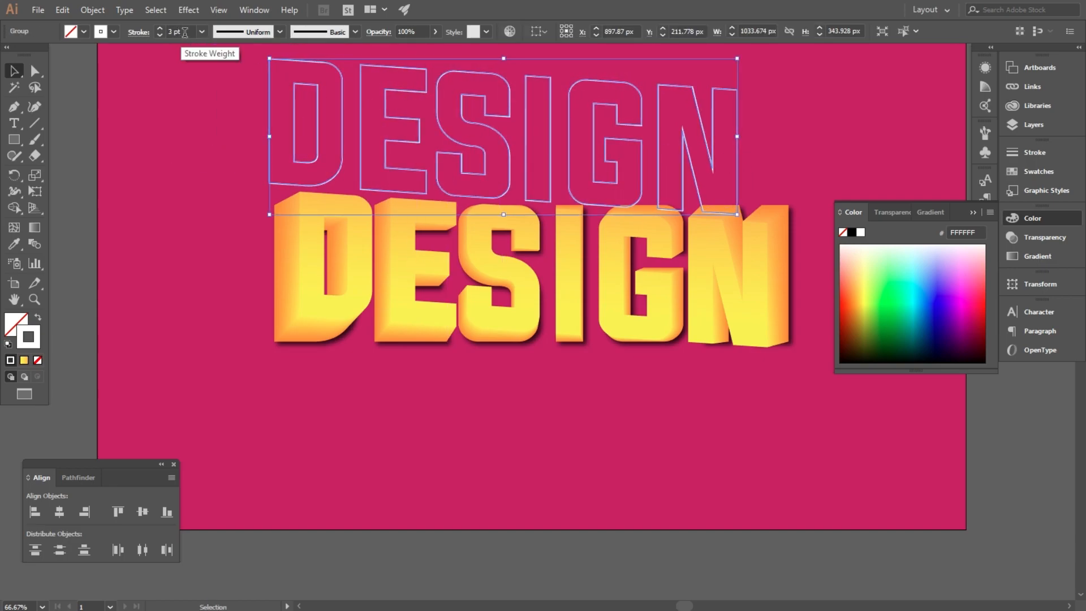
pyautogui.click(280, 32)
pyautogui.click(250, 70)
pyautogui.click(194, 130)
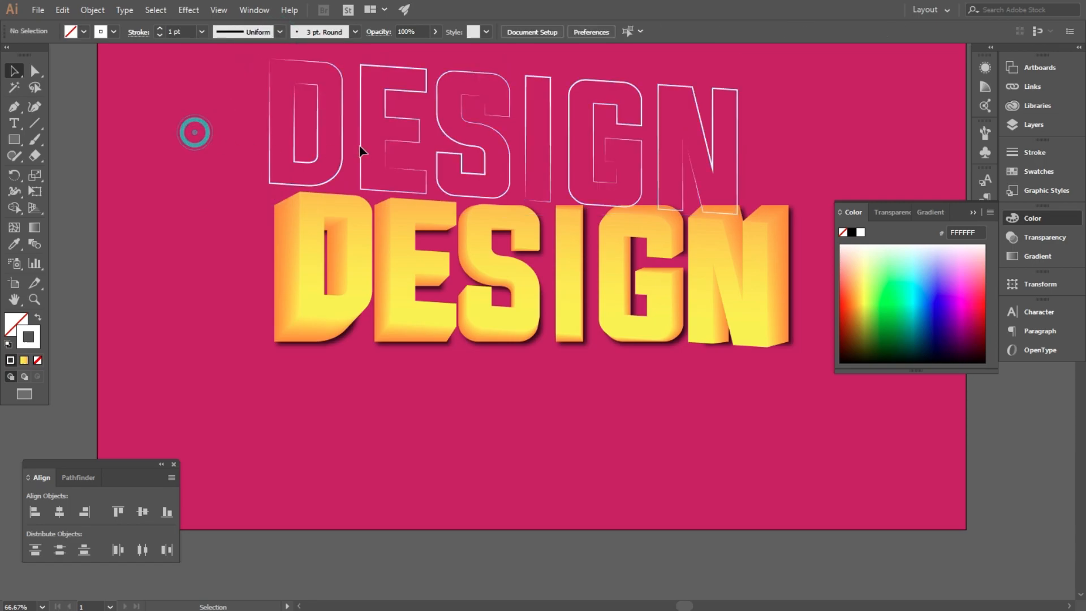
# Move the tapered white outline onto the 3D text and align it exactly with the edges of the front letters
pyautogui.moveTo(449, 140); pyautogui.dragTo(465, 199)
pyautogui.click(465, 199)
pyautogui.click(220, 176)
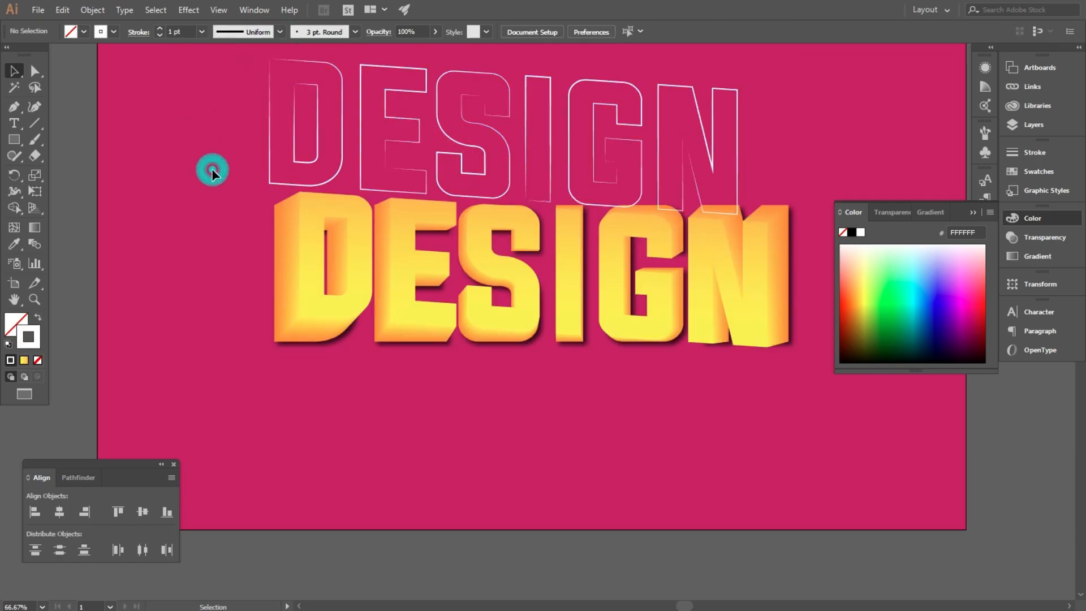
pyautogui.moveTo(265, 180); pyautogui.dragTo(299, 297)
pyautogui.scroll(5, 335, 199)
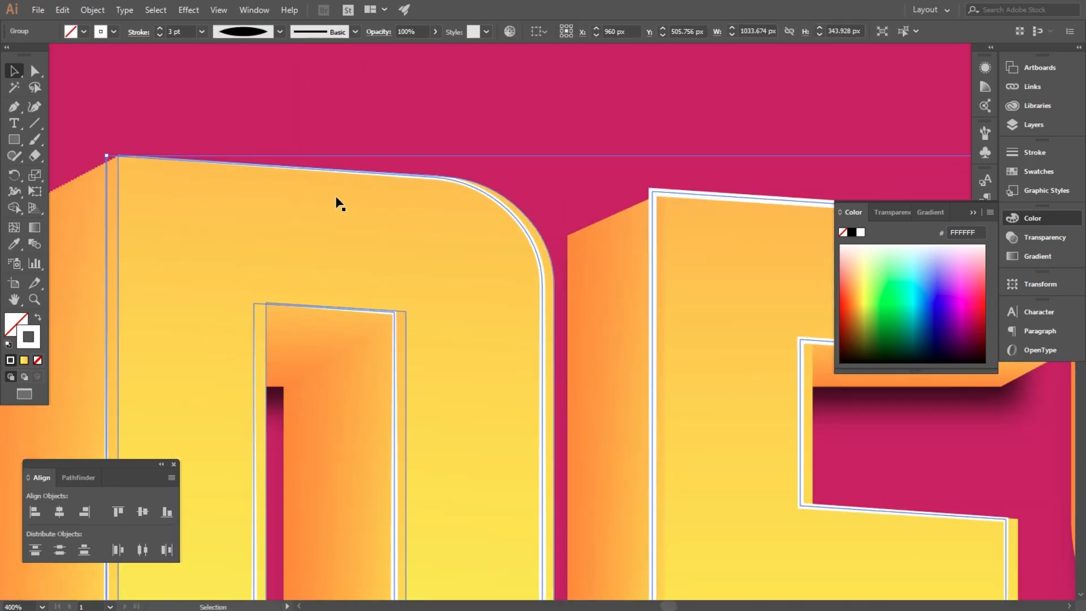
pyautogui.click(569, 195)
pyautogui.moveTo(538, 247); pyautogui.dragTo(549, 246)
pyautogui.click(496, 155)
pyautogui.scroll(-5, 467, 142)
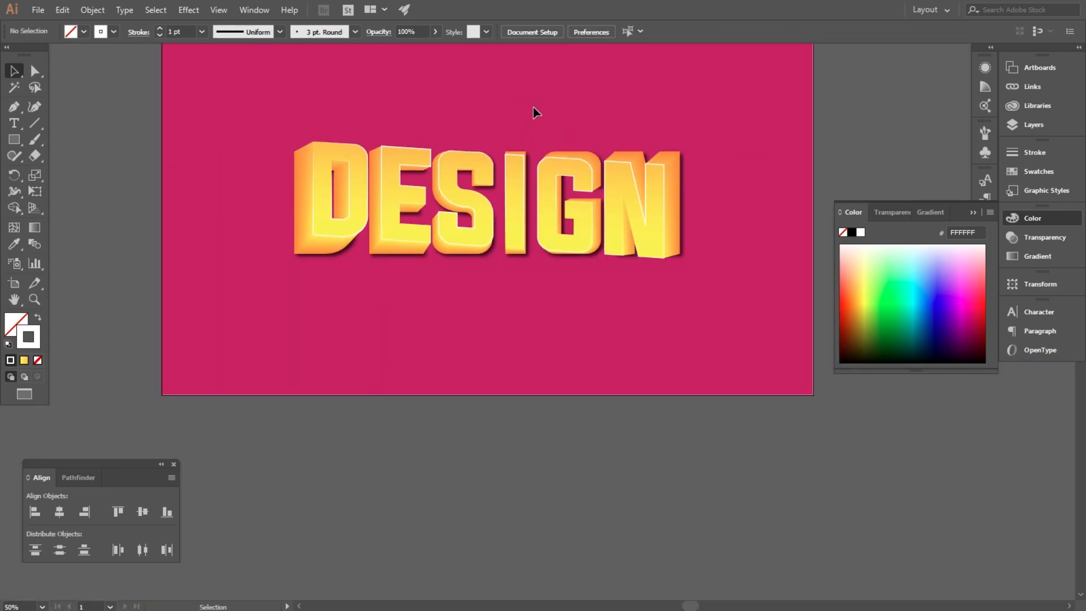
pyautogui.scroll(2, 537, 112)
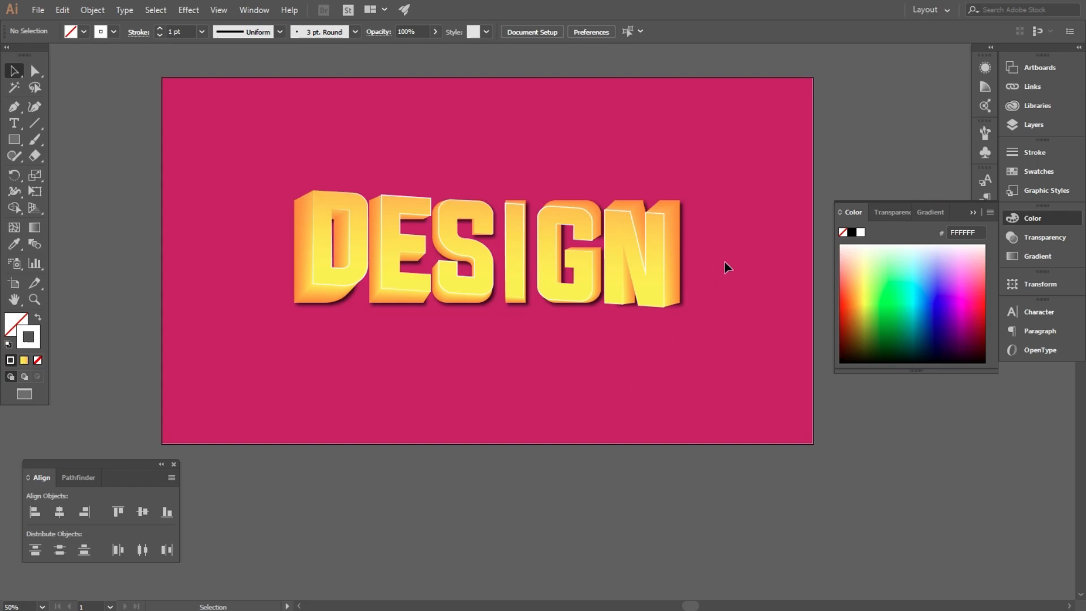
pyautogui.scroll(1, 347, 180)
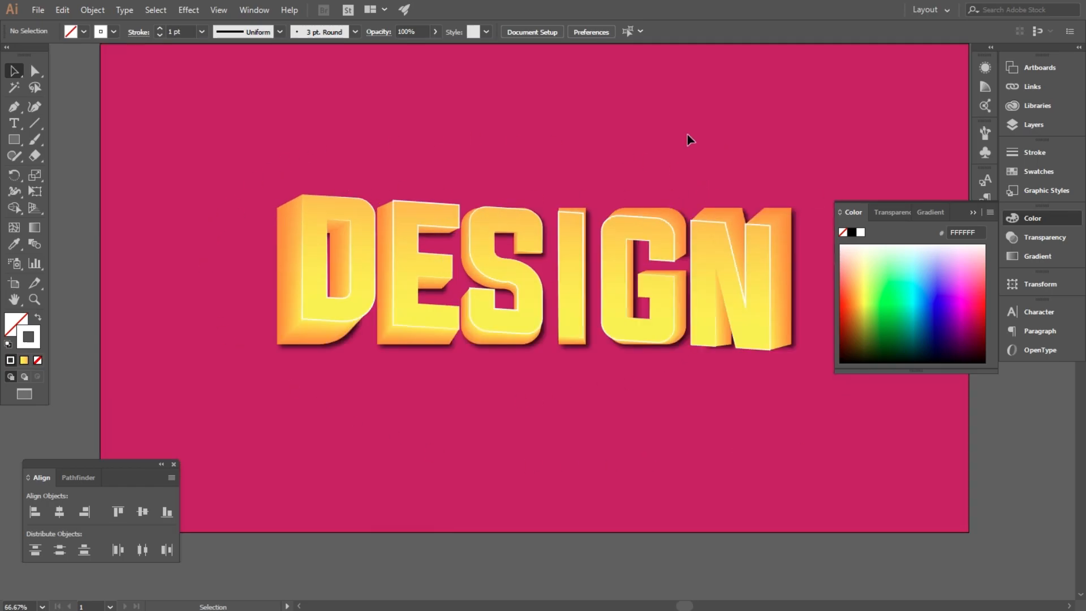